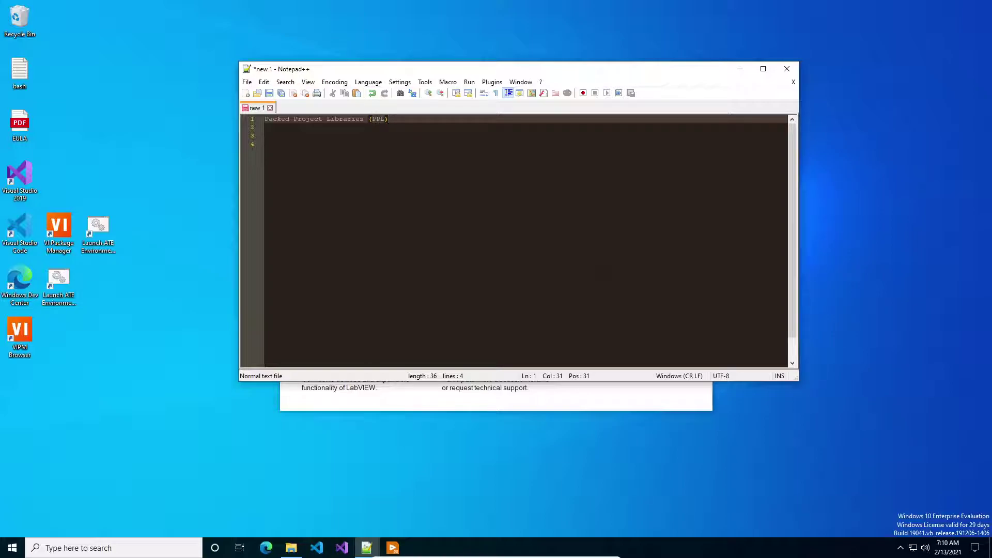
- Bring the LabVIEW start window forward and start a new blank project
{"action": "left_click", "coordinate": [522, 408]}
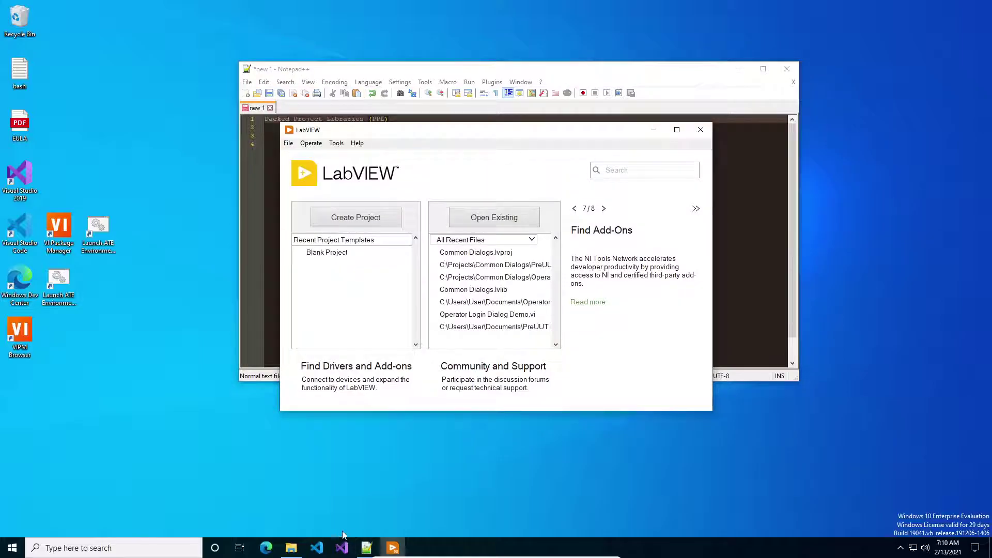
{"action": "left_click", "coordinate": [291, 548]}
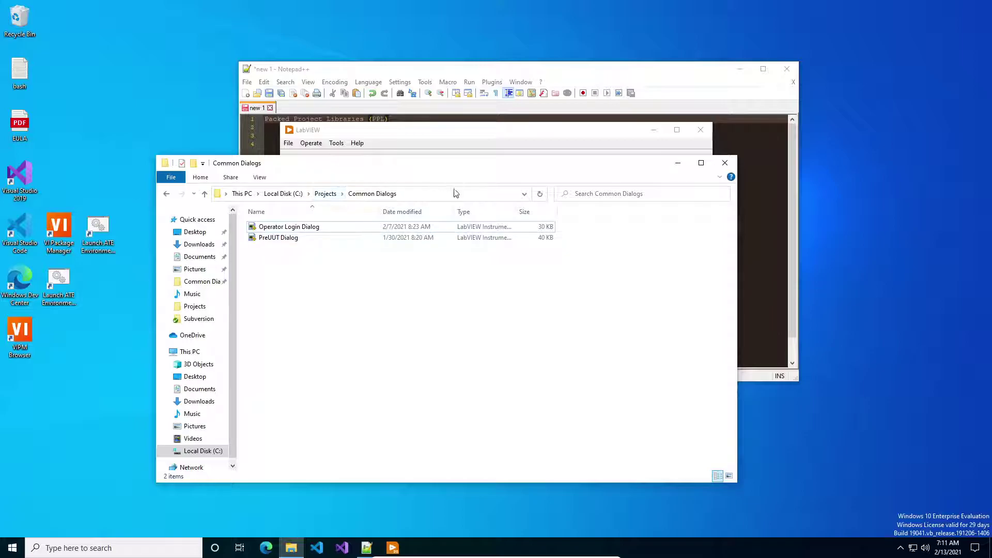
{"action": "left_click_drag", "start_coordinate": [390, 168], "coordinate": [390, 200]}
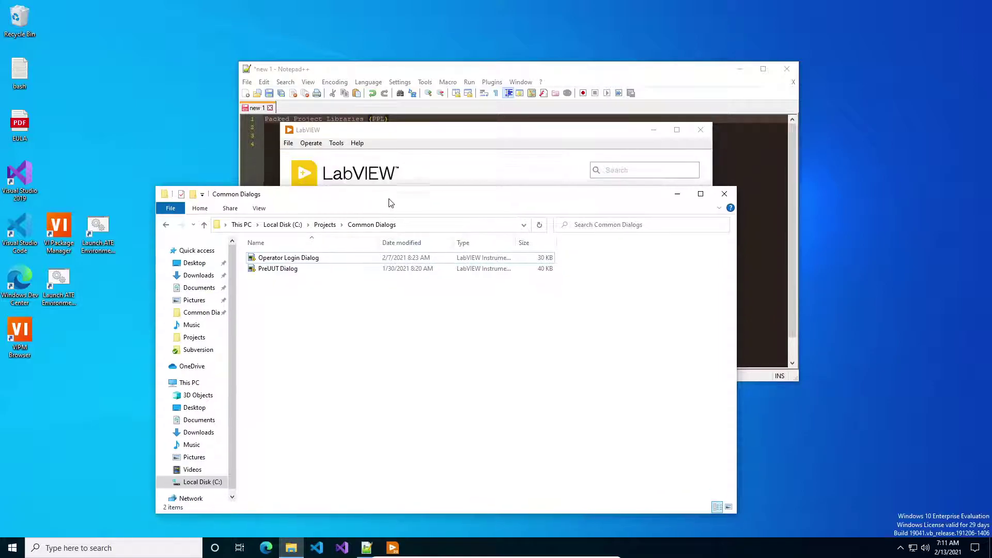
{"action": "left_click", "coordinate": [423, 140]}
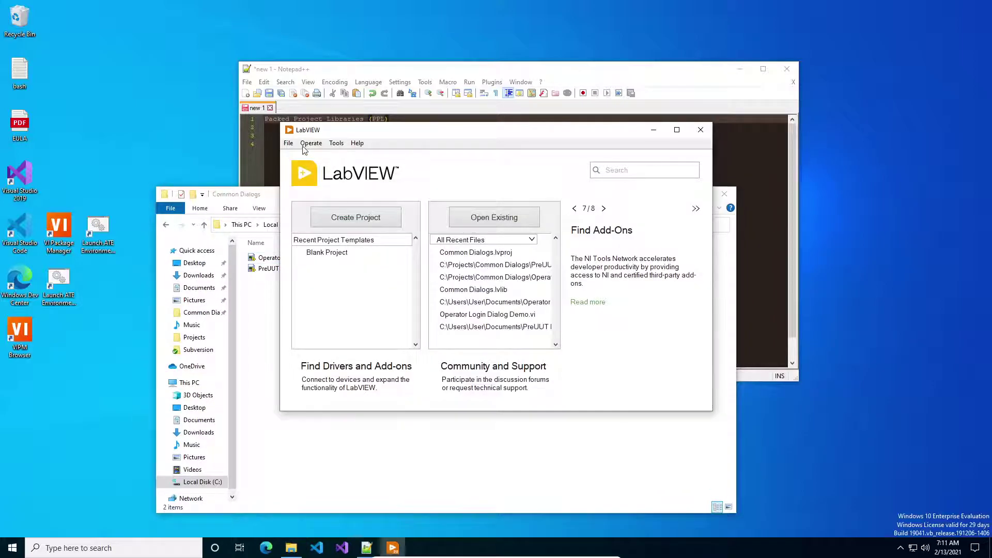
{"action": "left_click", "coordinate": [333, 252]}
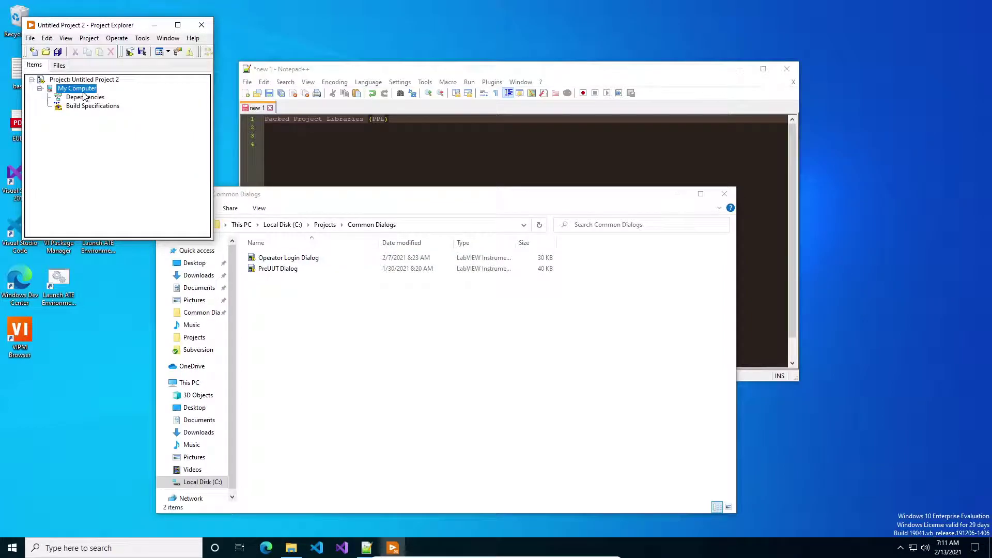
- Save the new project as 'Common Dialogs' in the Projects\Common Dialogs folder
{"action": "key", "text": "ctrl+s"}
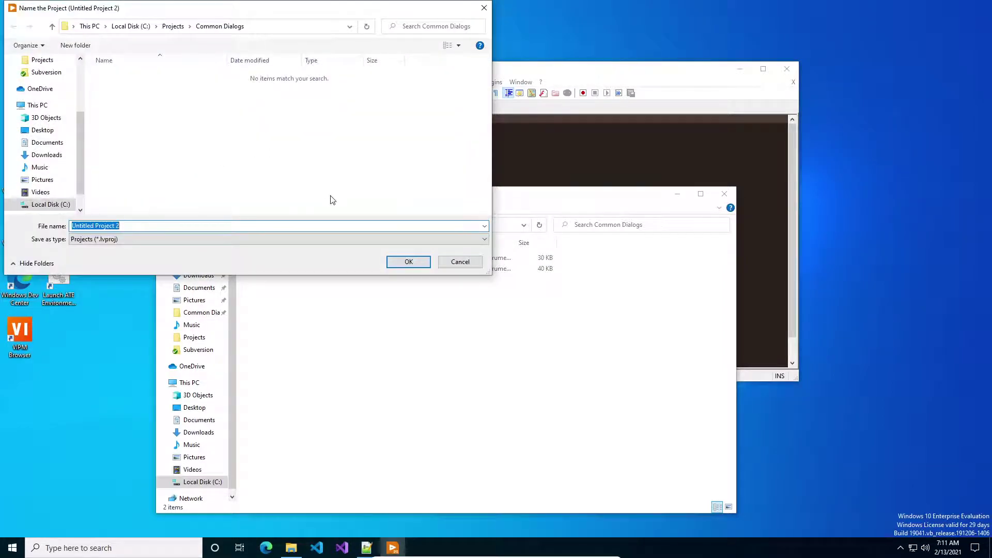
{"action": "type", "text": "Common Dialogs"}
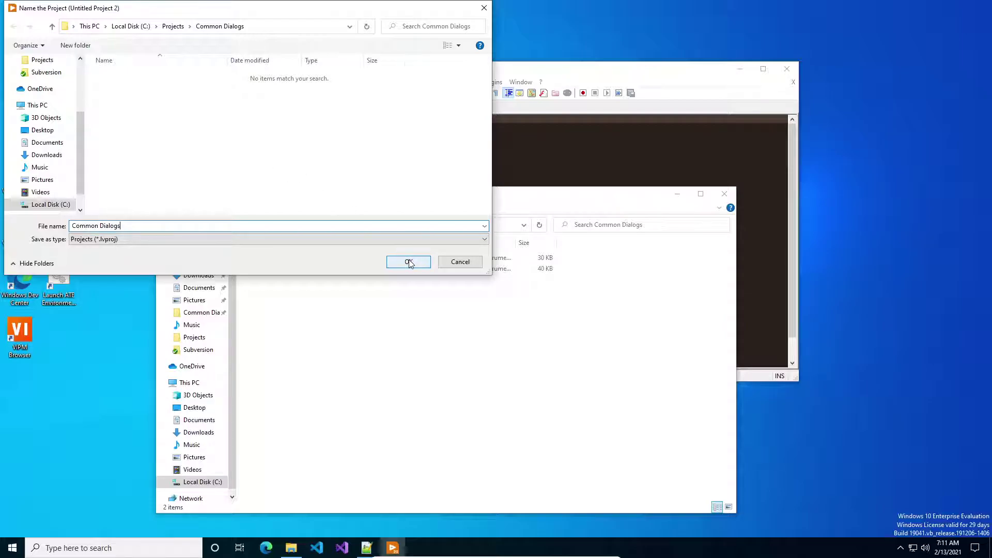
{"action": "left_click", "coordinate": [409, 263]}
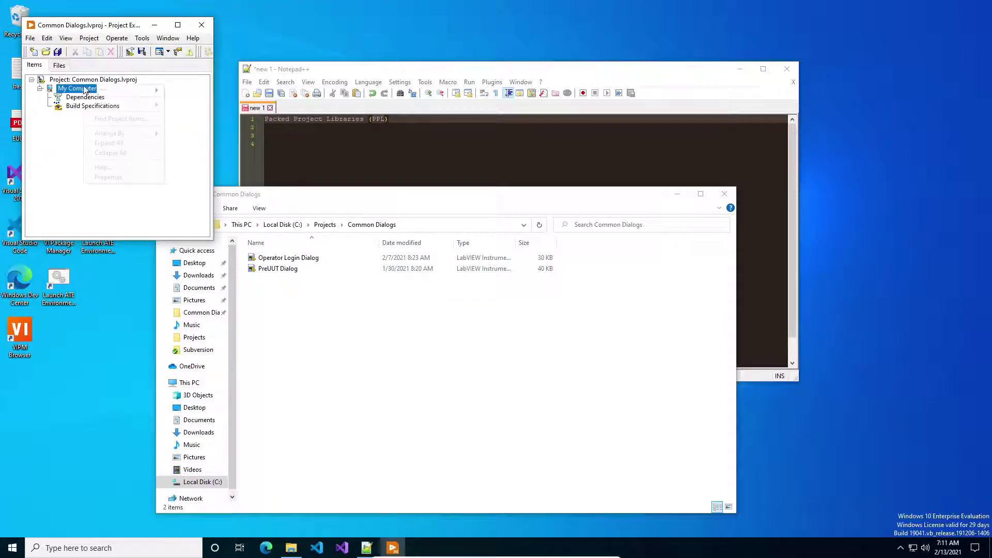
- Add a new library under My Computer and save it as 'Common Dialogs'
{"action": "right_click", "coordinate": [85, 88]}
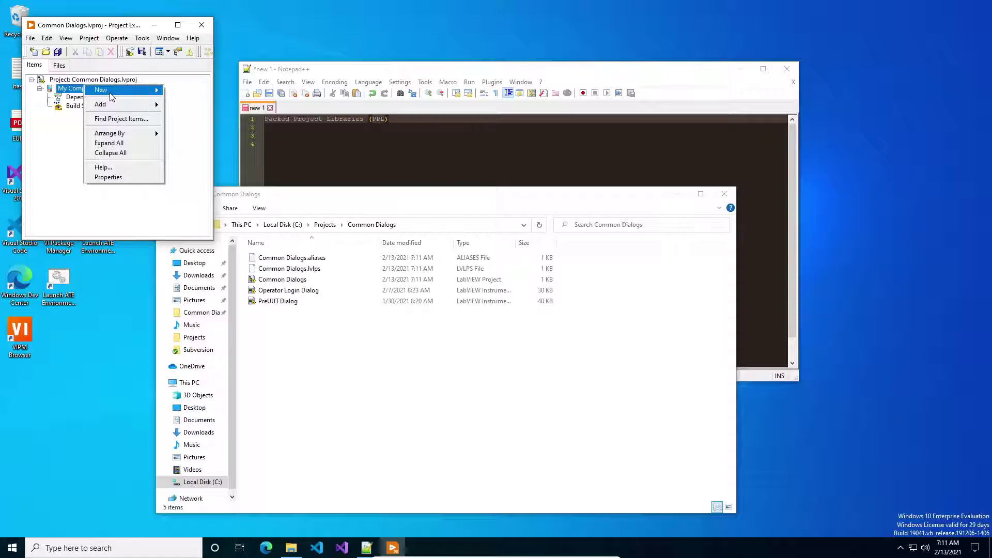
{"action": "mouse_move", "coordinate": [110, 97]}
{"action": "left_click", "coordinate": [198, 129]}
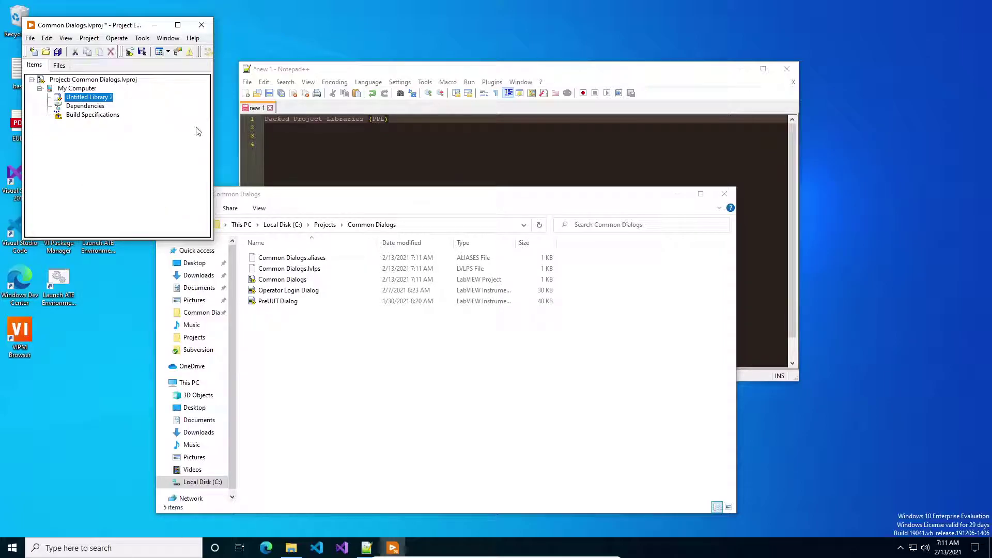
{"action": "key", "text": "ctrl+s"}
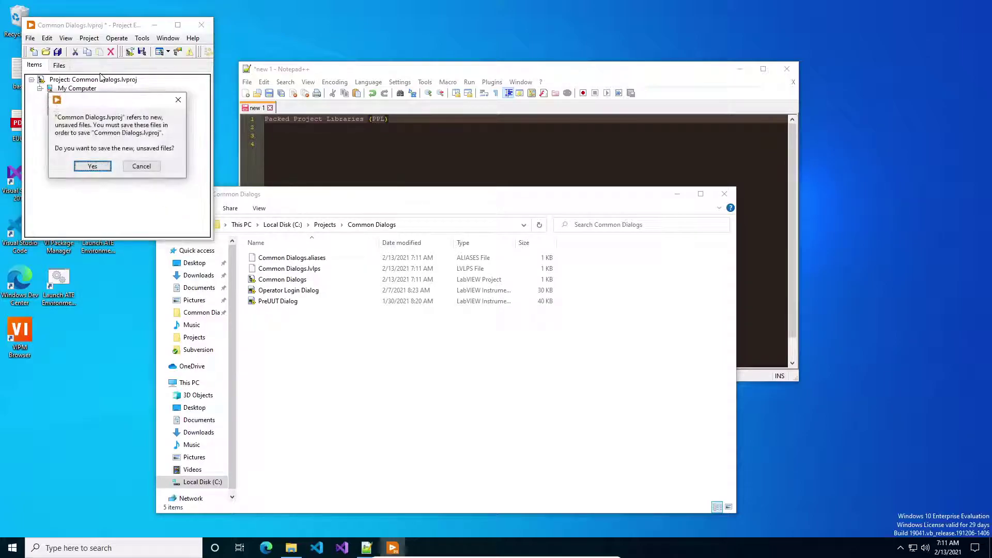
{"action": "key", "text": "Return"}
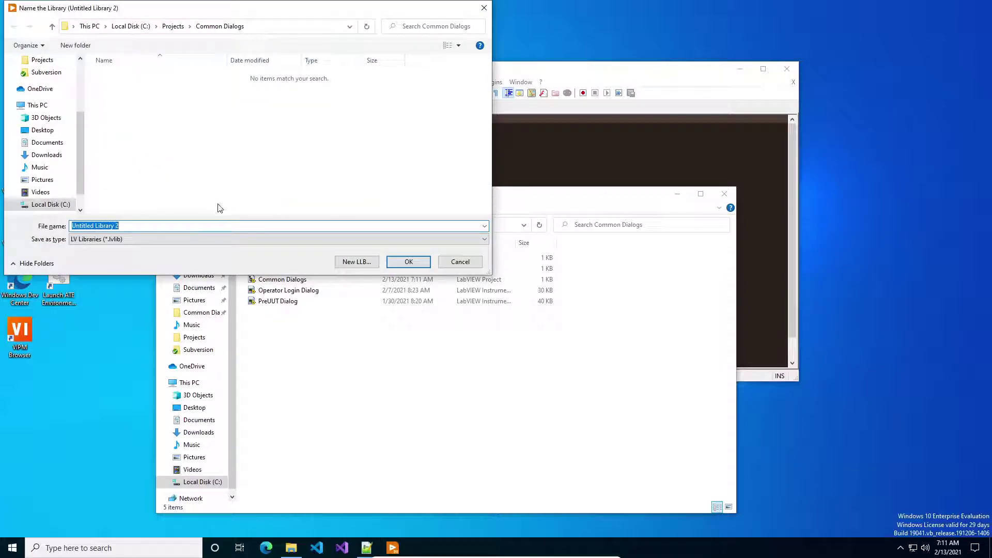
{"action": "type", "text": "Common Dialo"}
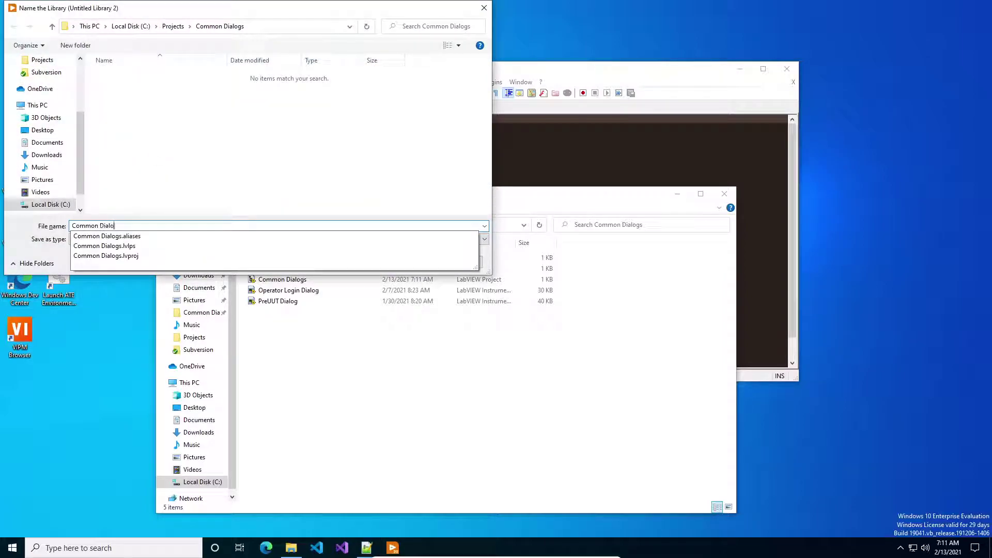
{"action": "type", "text": "gs"}
{"action": "key", "text": "Return"}
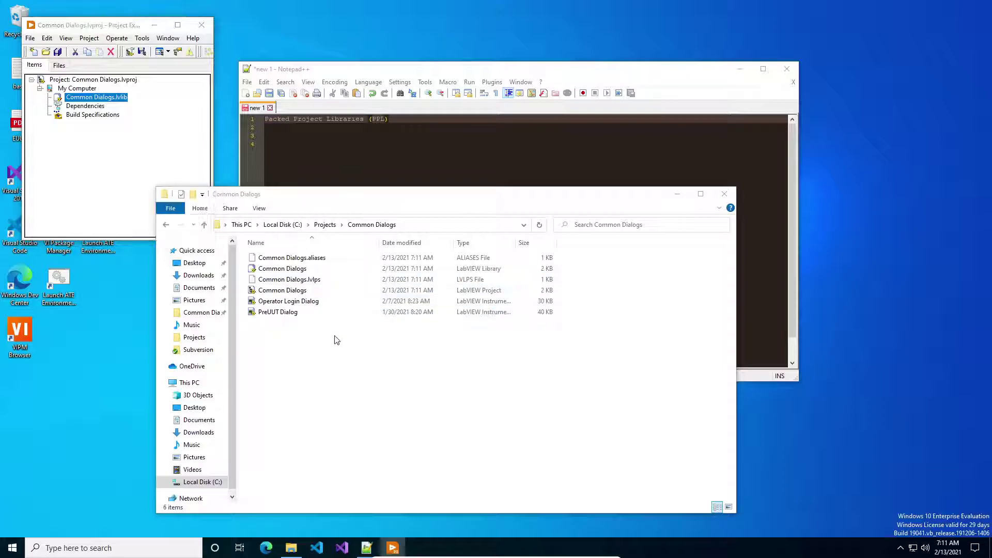
- Drag Operator Login Dialog.vi and PreUUT Dialog.vi from Explorer into Common Dialogs.lvlib
{"action": "left_click", "coordinate": [283, 301]}
{"action": "left_click", "coordinate": [285, 312], "text": "shift"}
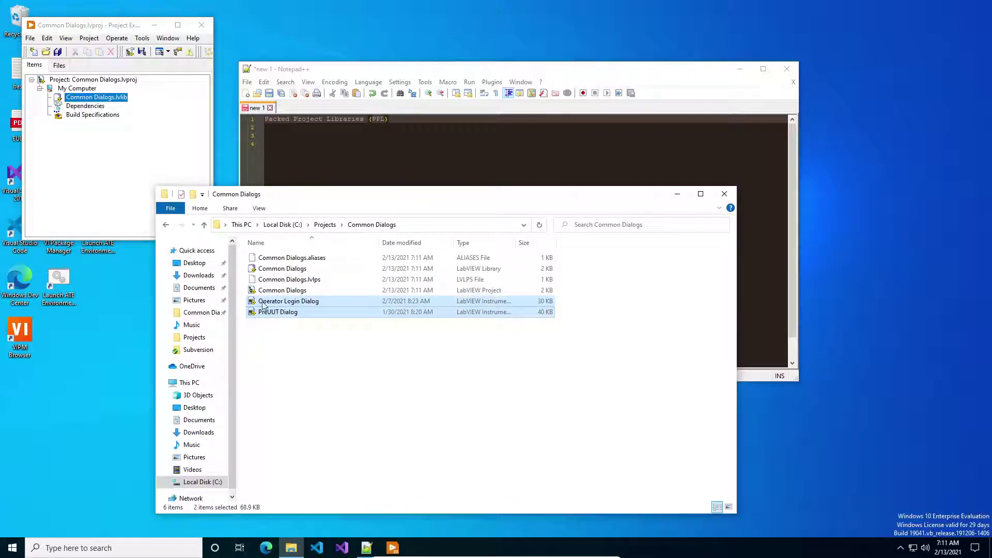
{"action": "left_click_drag", "start_coordinate": [262, 305], "coordinate": [90, 102]}
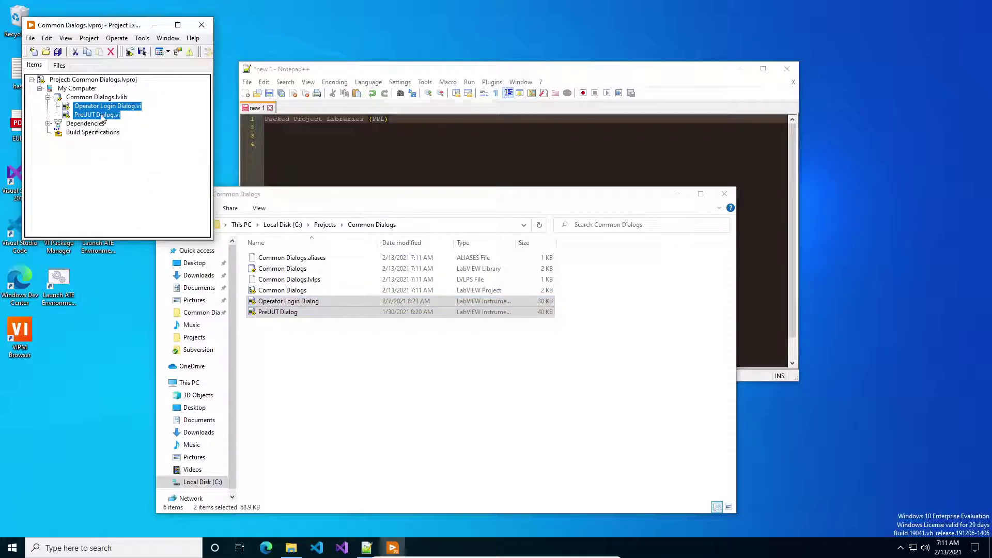
- Add a new Packed Library build specification under Build Specifications
{"action": "right_click", "coordinate": [83, 133]}
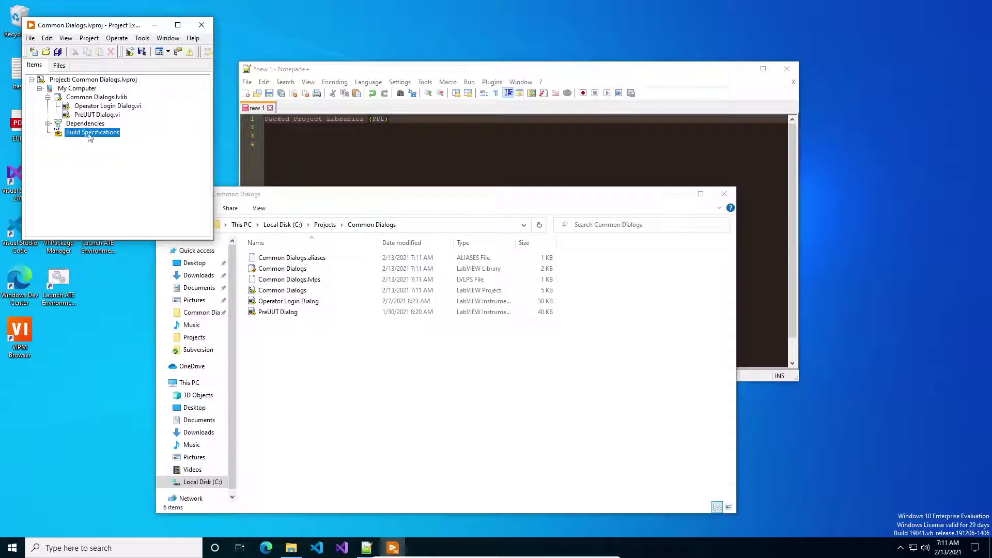
{"action": "mouse_move", "coordinate": [110, 138]}
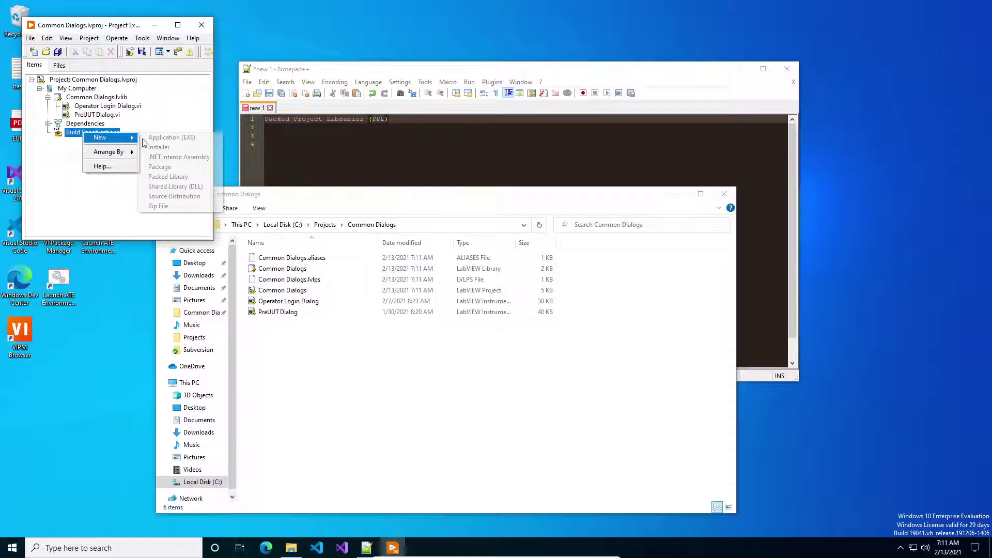
{"action": "left_click", "coordinate": [173, 167]}
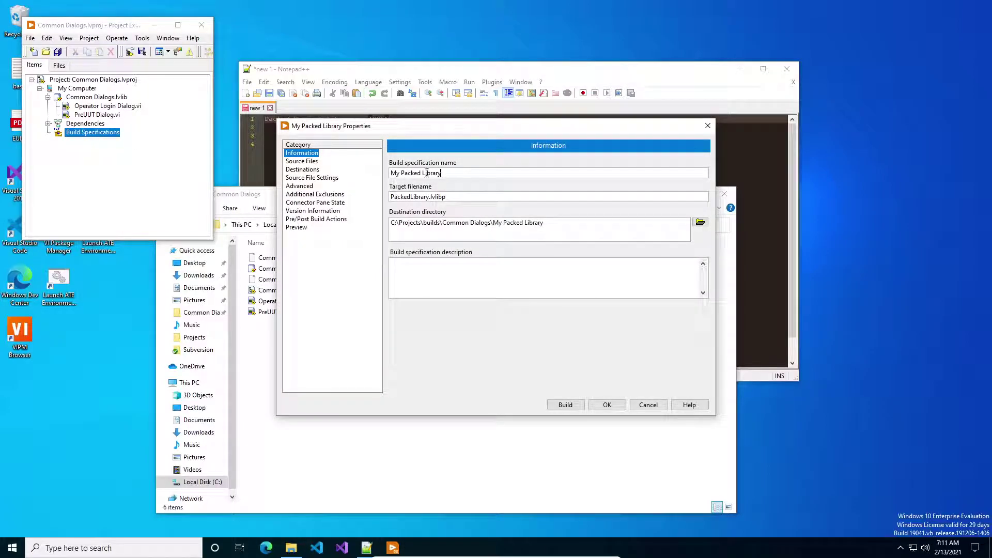
- Name the build 'Common Library' and set its target filename to Common Library.lvlibp
{"action": "key", "text": "BackSpace"}
{"action": "key", "text": "BackSpace"}
{"action": "key", "text": "BackSpace"}
{"action": "key", "text": "BackSpace"}
{"action": "key", "text": "BackSpace"}
{"action": "key", "text": "BackSpace"}
{"action": "key", "text": "BackSpace"}
{"action": "key", "text": "BackSpace"}
{"action": "key", "text": "BackSpace"}
{"action": "key", "text": "BackSpace"}
{"action": "key", "text": "BackSpace"}
{"action": "key", "text": "BackSpace"}
{"action": "key", "text": "BackSpace"}
{"action": "key", "text": "BackSpace"}
{"action": "key", "text": "BackSpace"}
{"action": "key", "text": "BackSpace"}
{"action": "key", "text": "BackSpace"}
{"action": "type", "text": "Common Library"}
{"action": "key", "text": "Tab"}
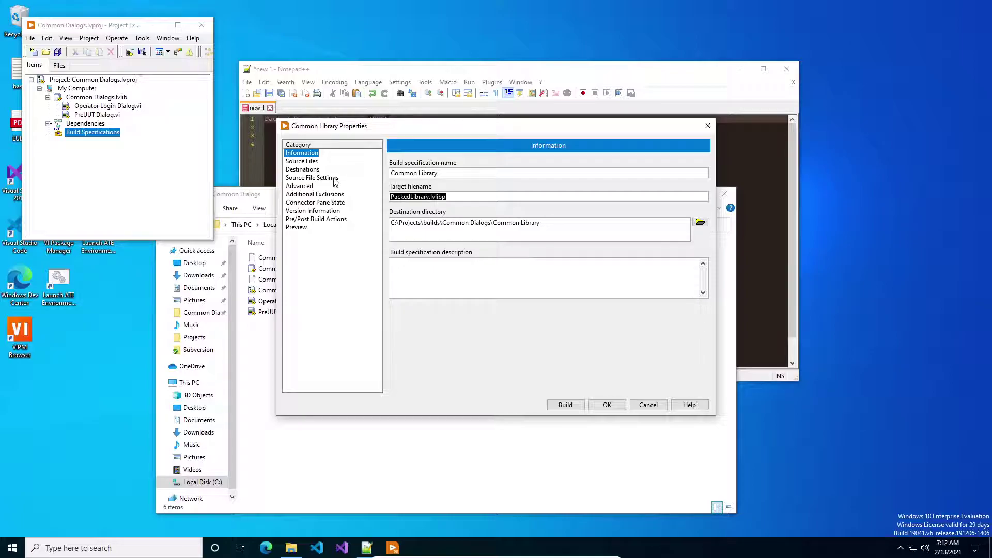
{"action": "key", "text": "Home"}
{"action": "key", "text": "Delete"}
{"action": "key", "text": "Delete"}
{"action": "key", "text": "Delete"}
{"action": "key", "text": "Delete"}
{"action": "key", "text": "Delete"}
{"action": "key", "text": "Delete"}
{"action": "key", "text": "Delete"}
{"action": "key", "text": "Delete"}
{"action": "key", "text": "Delete"}
{"action": "key", "text": "Delete"}
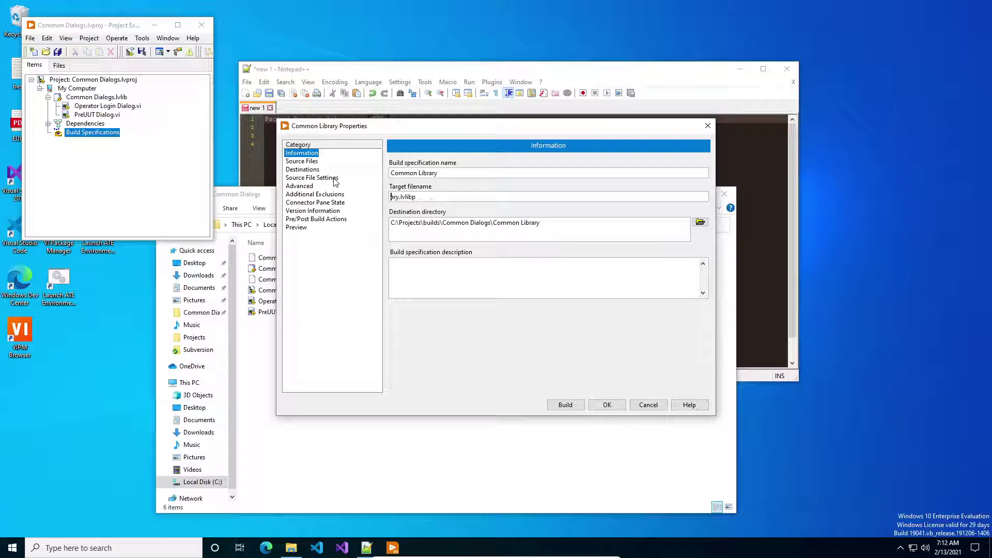
{"action": "key", "text": "Delete"}
{"action": "key", "text": "Delete"}
{"action": "key", "text": "Delete"}
{"action": "type", "text": "Common Library"}
- In Source Files, make Common Dialogs.lvlib the top-level library, then review Destinations
{"action": "left_click", "coordinate": [311, 162]}
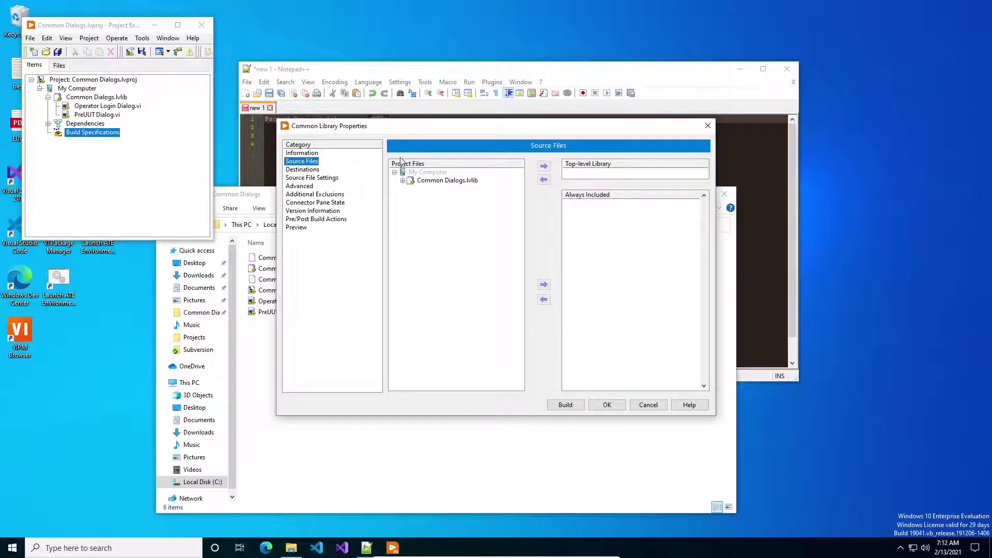
{"action": "left_click", "coordinate": [429, 181]}
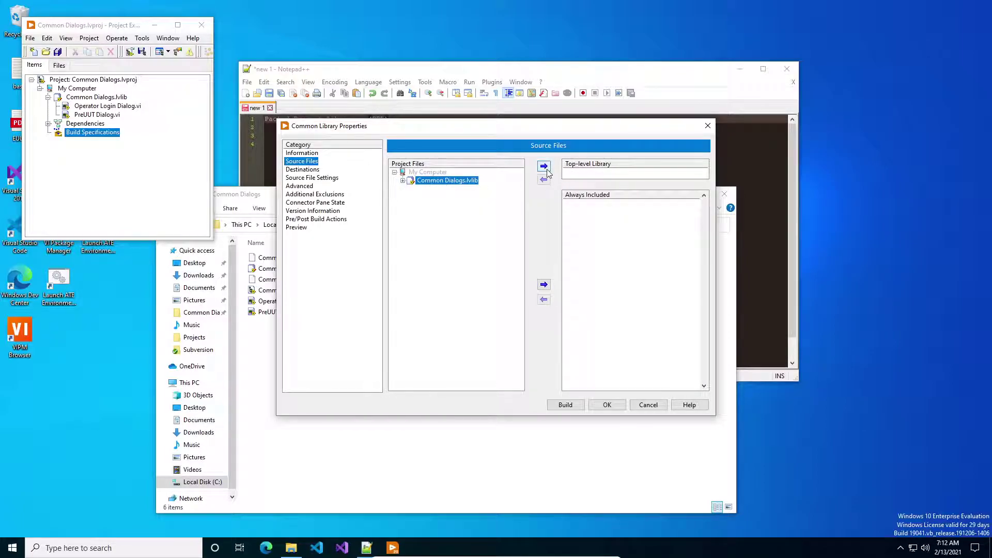
{"action": "left_click", "coordinate": [545, 167]}
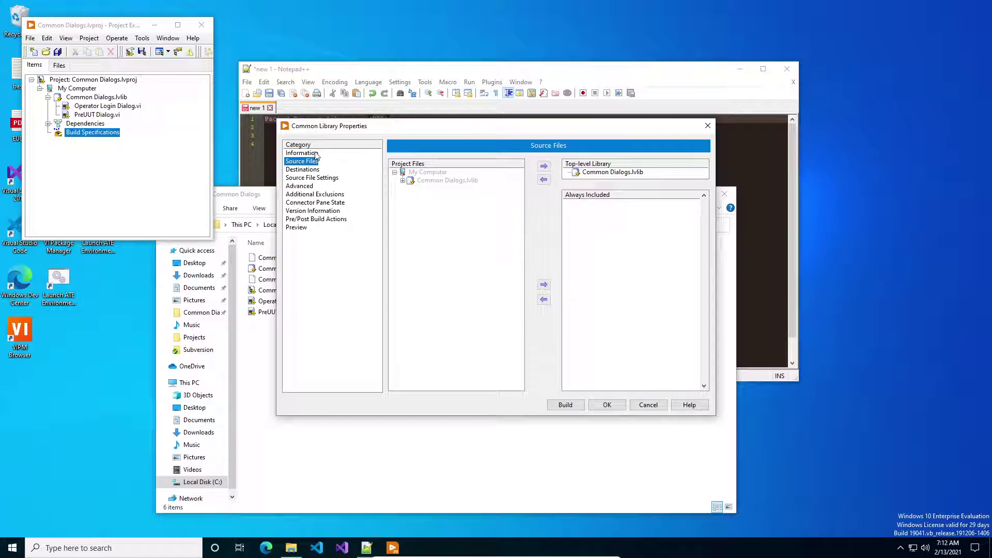
{"action": "left_click", "coordinate": [300, 170]}
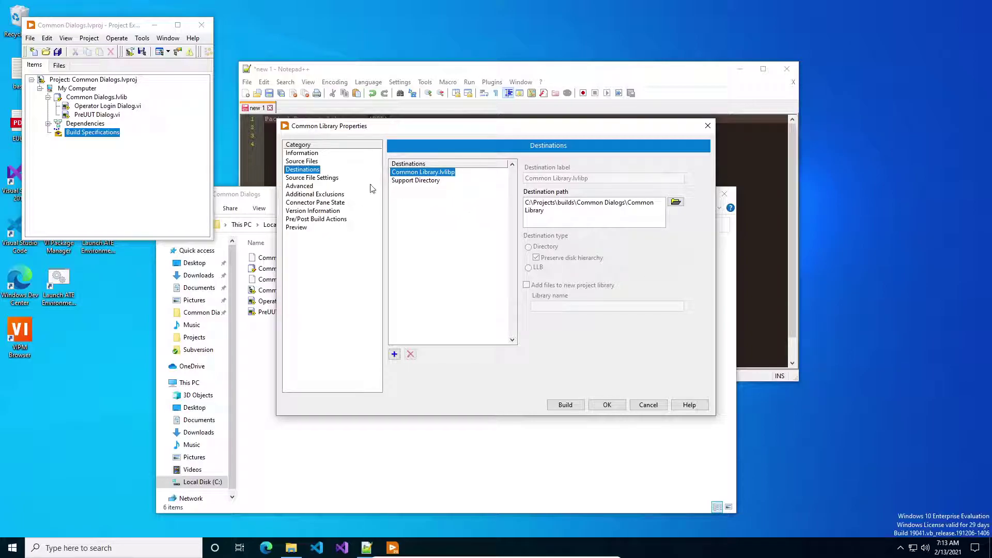
{"action": "left_click", "coordinate": [303, 179]}
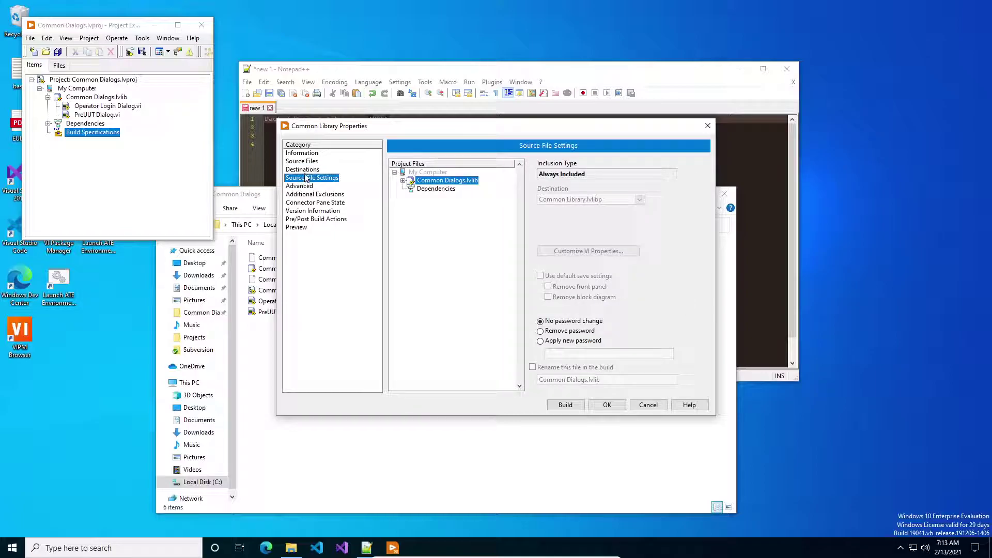
{"action": "left_click", "coordinate": [308, 187]}
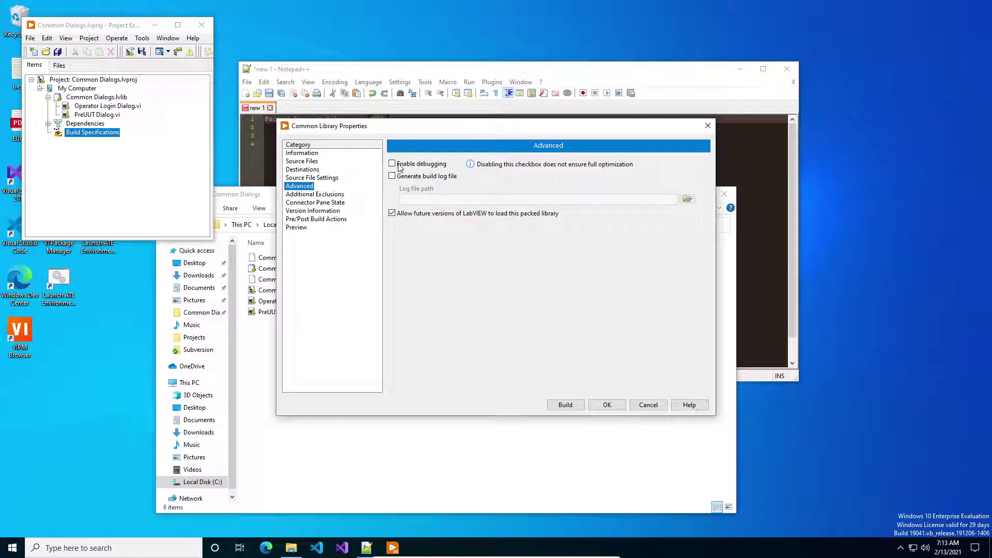
- Check Enable debugging on the Advanced page and review the Additional Exclusions settings
{"action": "left_click", "coordinate": [392, 163]}
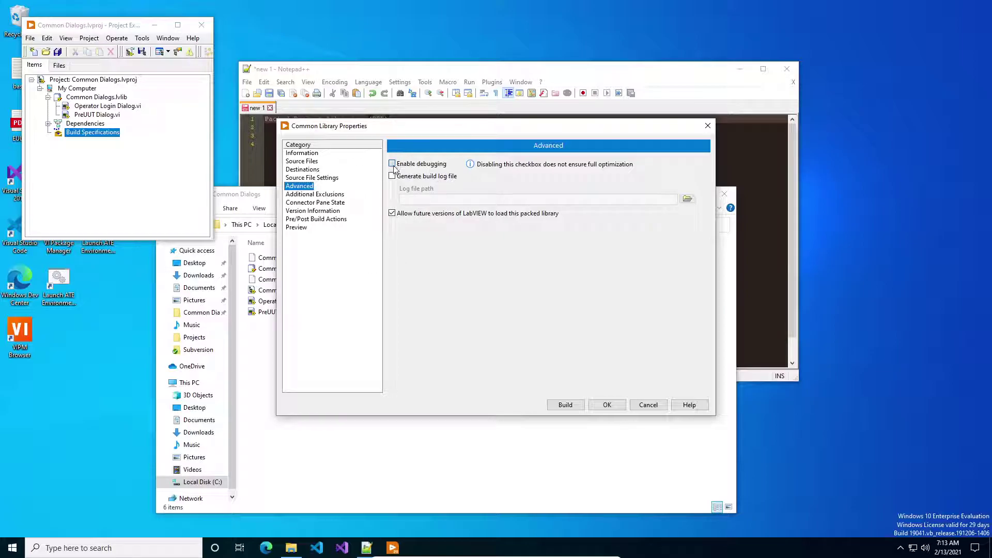
{"action": "left_click", "coordinate": [297, 195]}
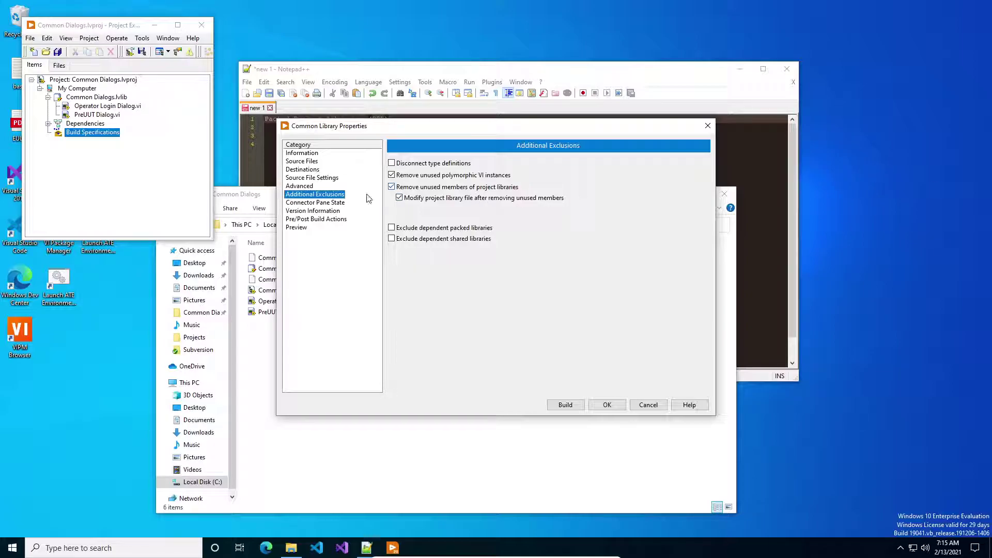
- Review Version Information, toggling Auto-increment off and back on, then show the Preview page
{"action": "left_click", "coordinate": [302, 213]}
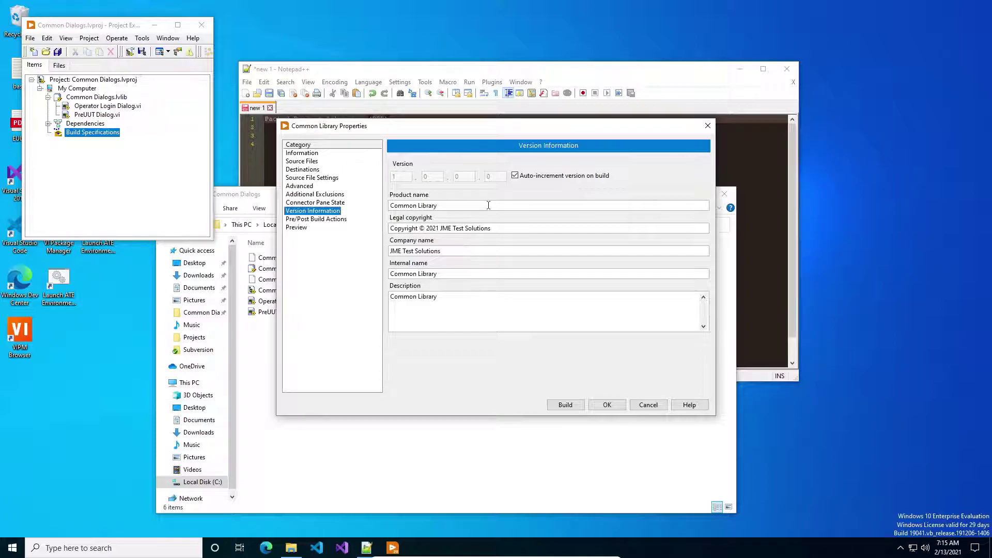
{"action": "left_click", "coordinate": [515, 175]}
{"action": "left_click", "coordinate": [515, 176]}
{"action": "left_click", "coordinate": [344, 229]}
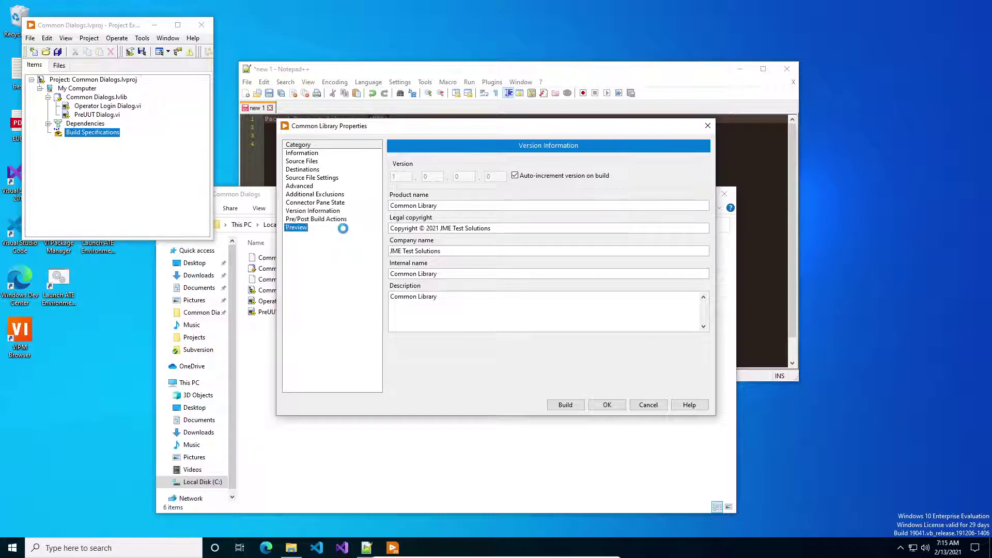
- Generate the preview of Common Library.lvlibp, build the packed library, and explore its output folder
{"action": "left_click", "coordinate": [411, 167]}
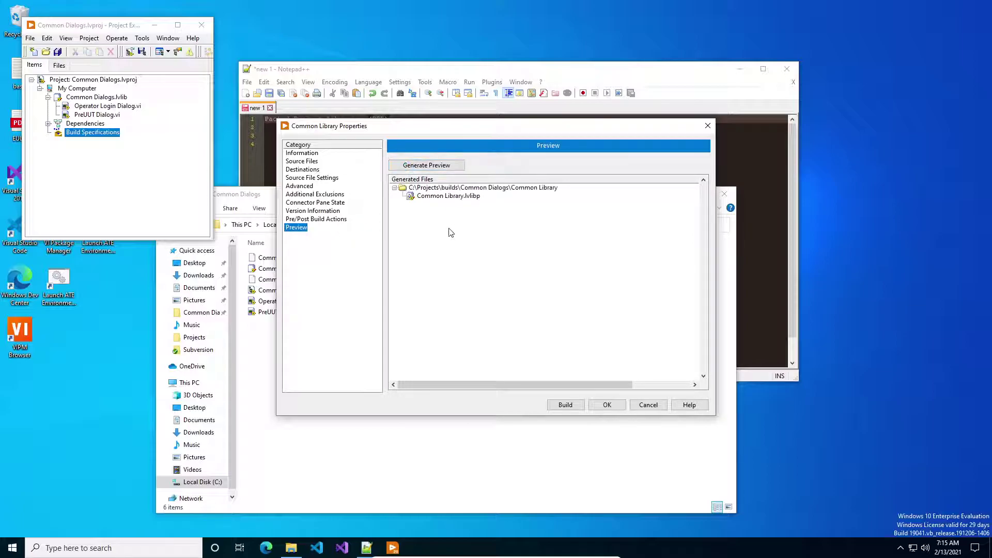
{"action": "left_click", "coordinate": [431, 198]}
{"action": "left_click", "coordinate": [565, 405]}
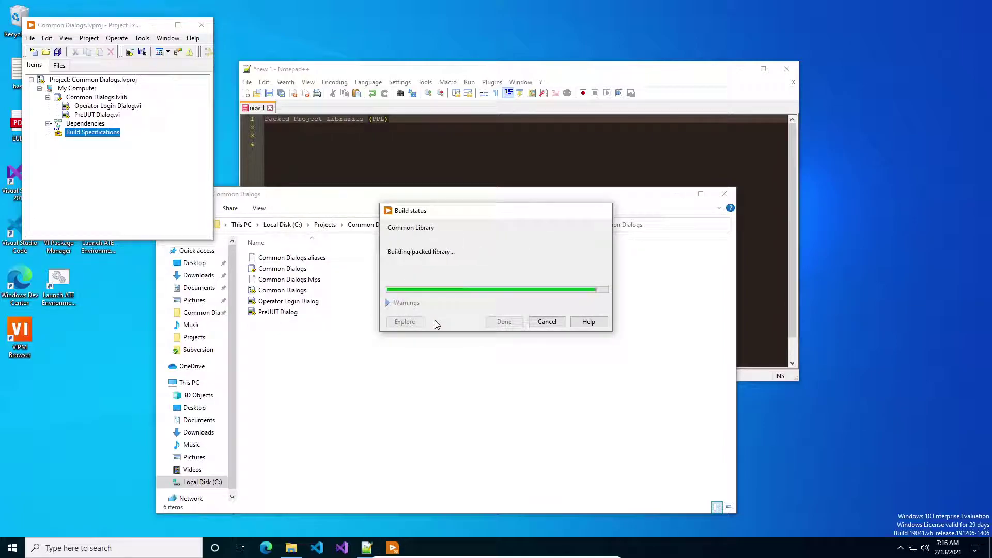
{"action": "left_click", "coordinate": [422, 324]}
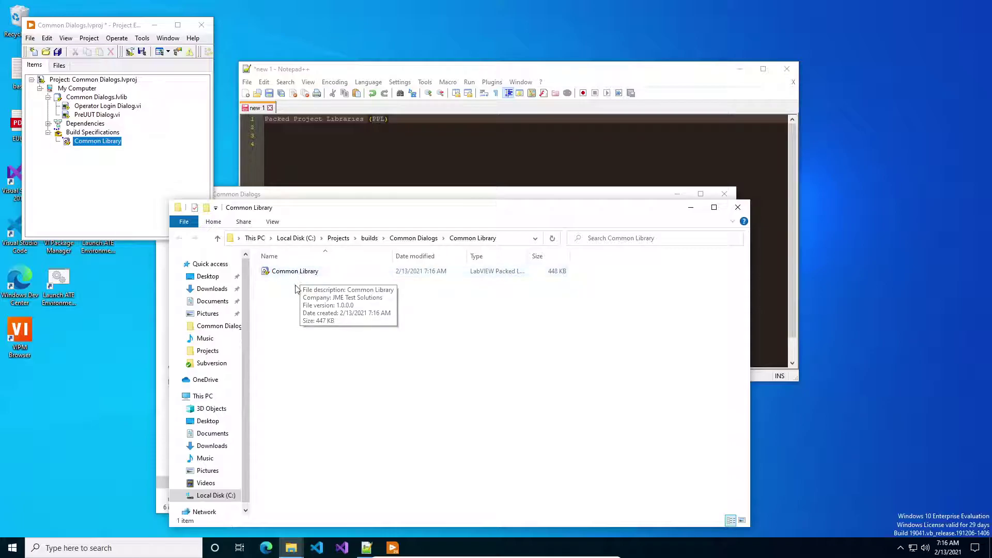
- Open Common Library.lvlibp and its Operator Login Dialog and PreUUT Dialog VIs
{"action": "double_click", "coordinate": [300, 272]}
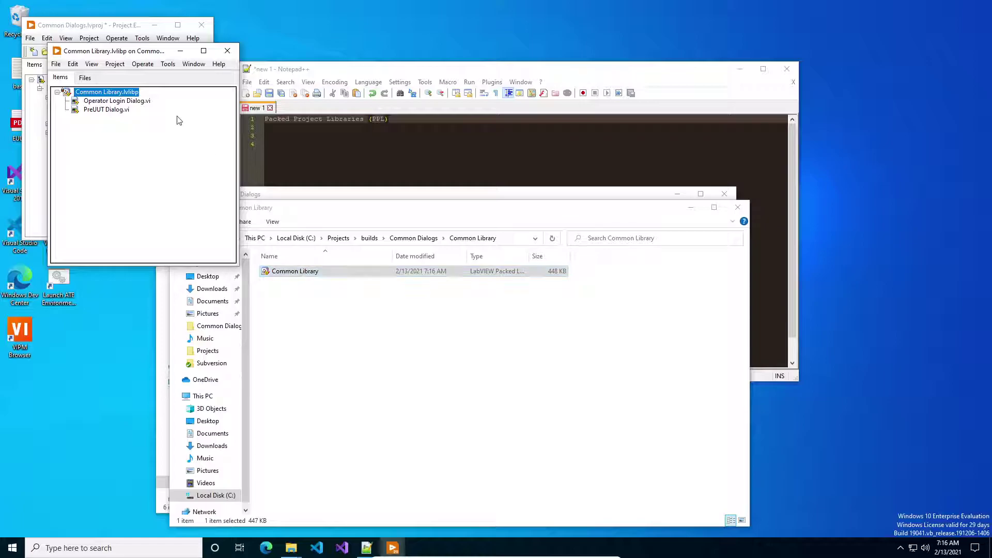
{"action": "left_click_drag", "start_coordinate": [149, 54], "coordinate": [338, 51]}
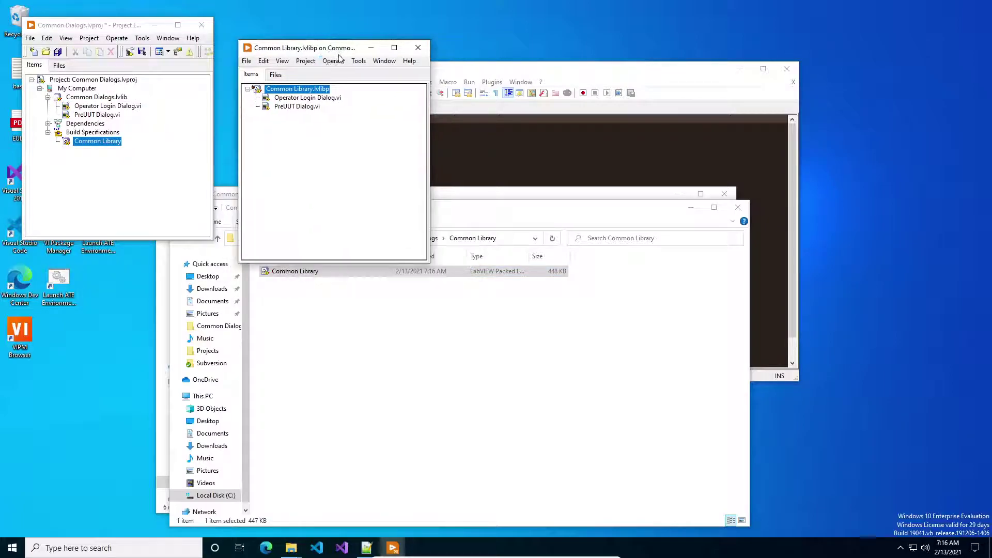
{"action": "double_click", "coordinate": [307, 98]}
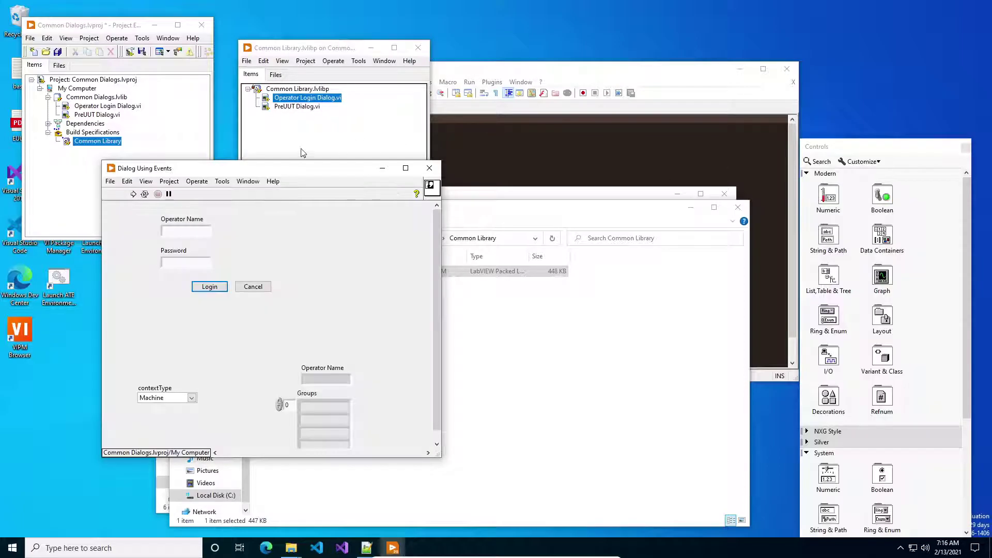
{"action": "double_click", "coordinate": [297, 107]}
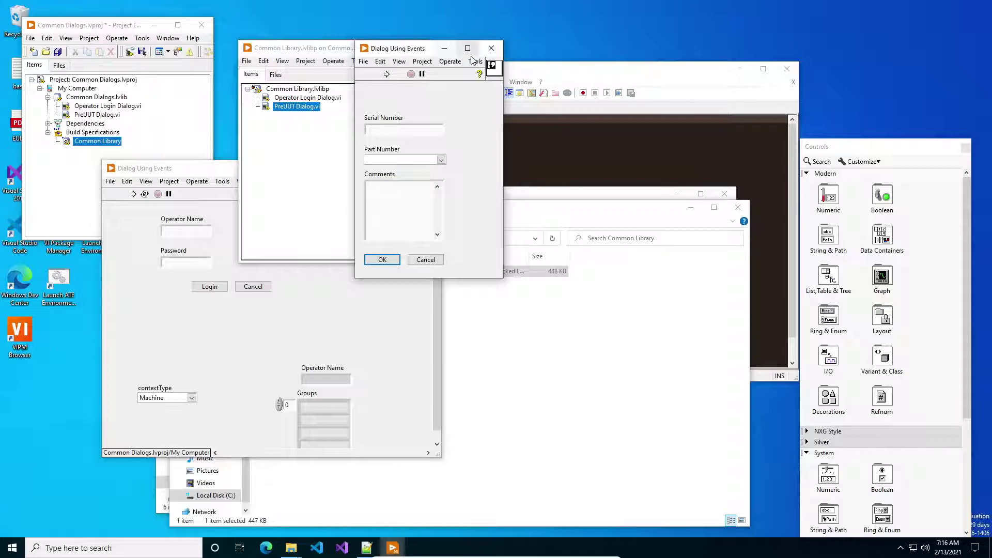
- Open the PreUUT Dialog block diagram and show the Cancel value change event case
{"action": "left_click", "coordinate": [509, 87]}
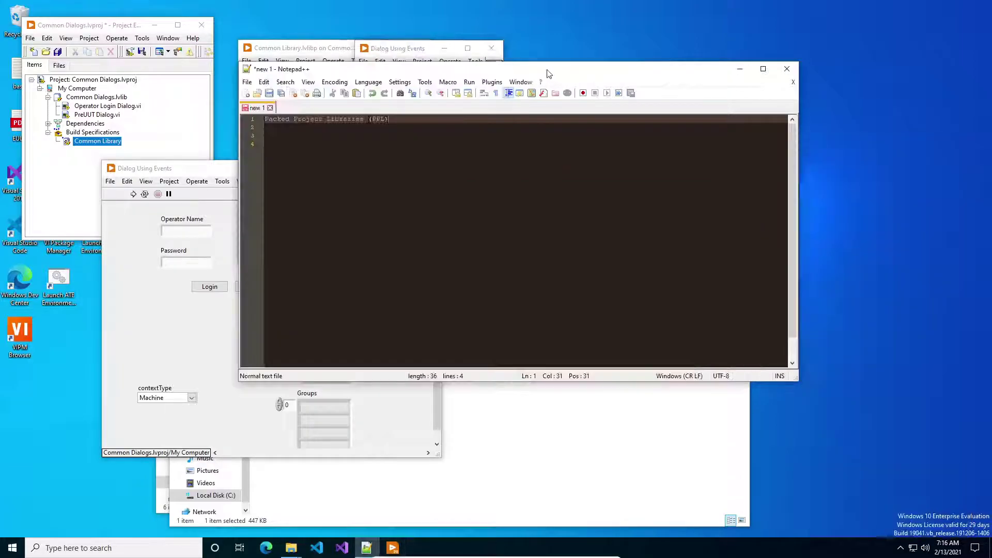
{"action": "left_click", "coordinate": [410, 47]}
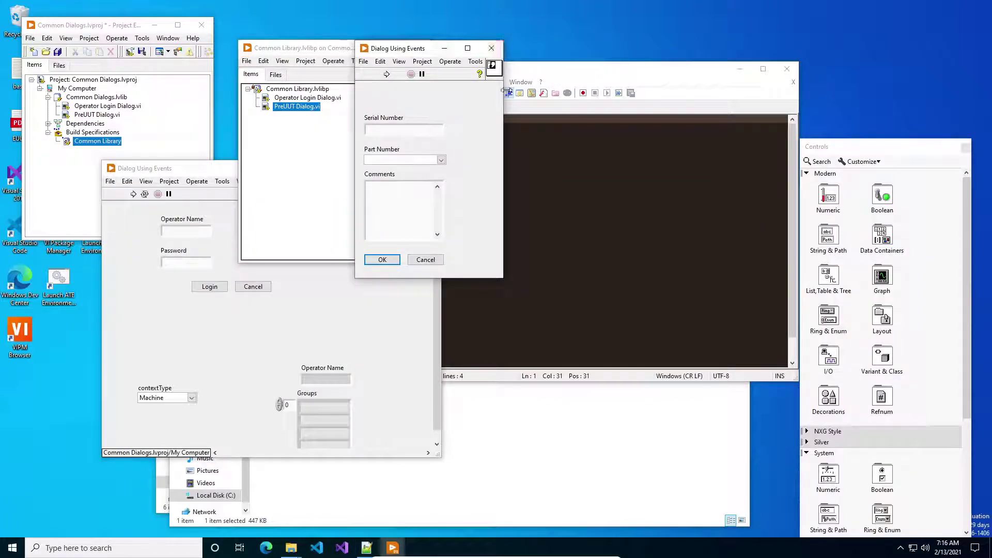
{"action": "left_click_drag", "start_coordinate": [500, 66], "coordinate": [602, 67]}
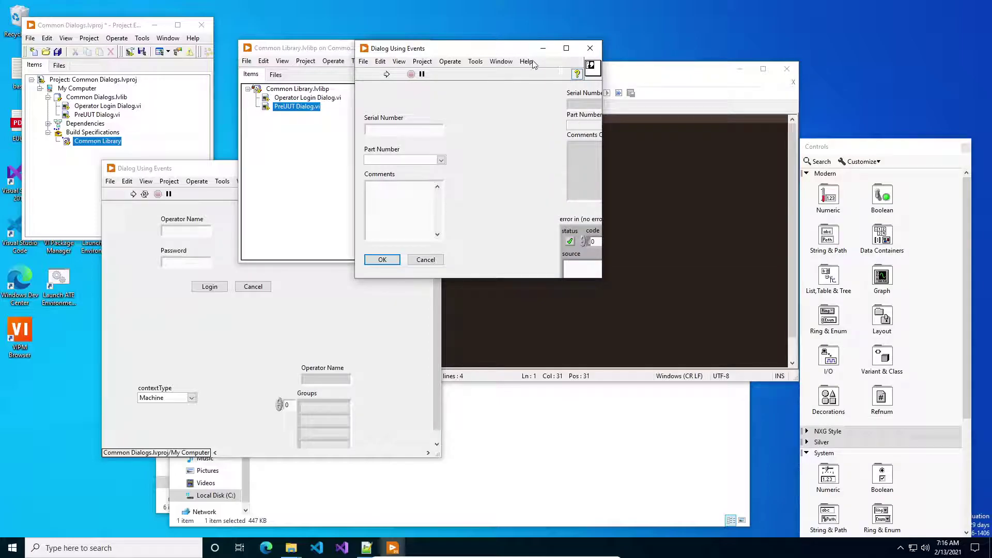
{"action": "left_click", "coordinate": [501, 61]}
{"action": "left_click", "coordinate": [511, 71]}
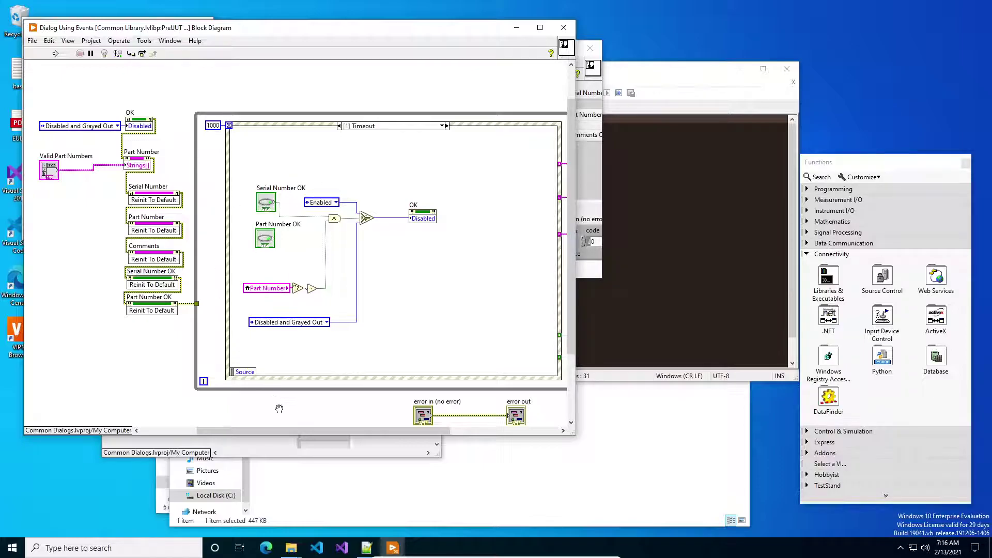
{"action": "left_click_drag", "start_coordinate": [286, 432], "coordinate": [350, 432]}
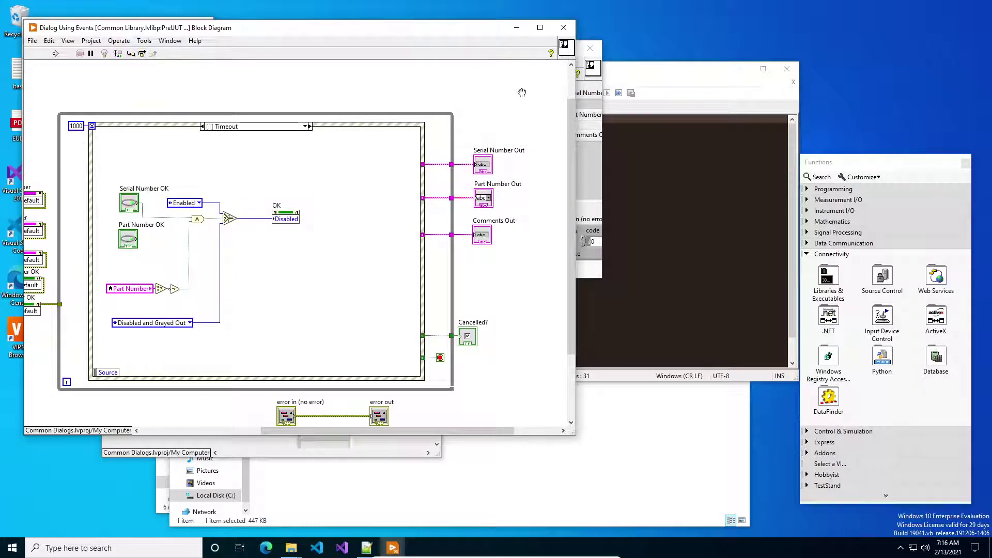
{"action": "left_click", "coordinate": [299, 128]}
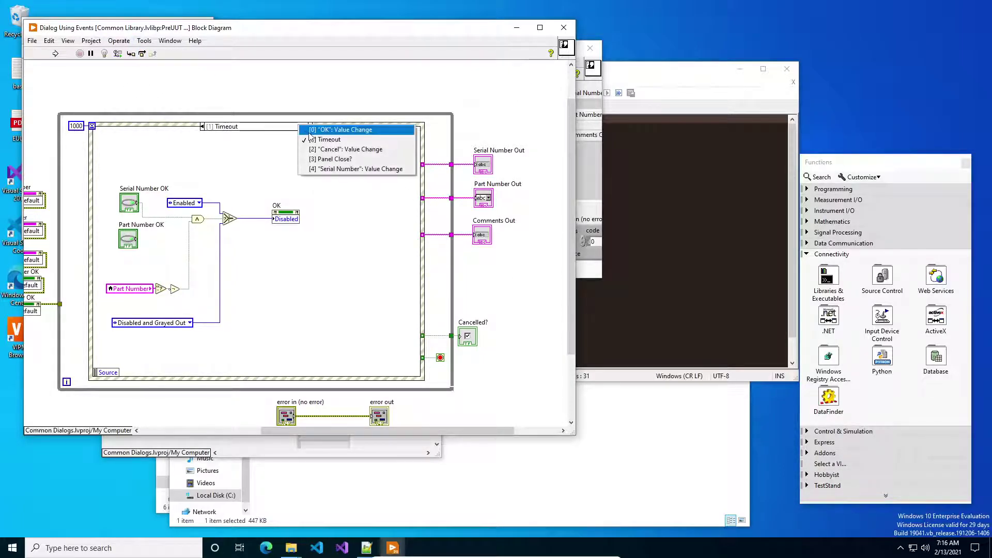
{"action": "left_click", "coordinate": [299, 130]}
{"action": "left_click", "coordinate": [302, 132]}
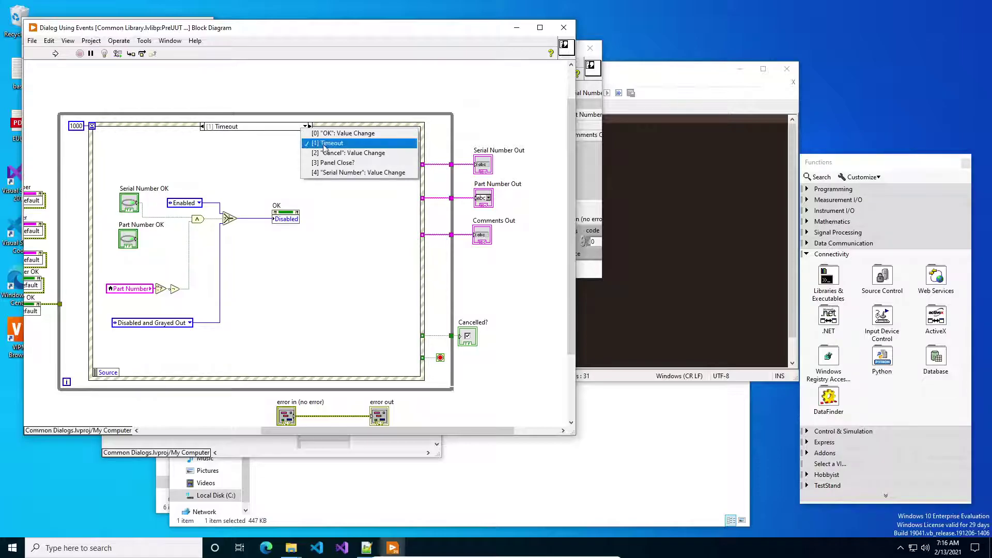
{"action": "left_click", "coordinate": [326, 152]}
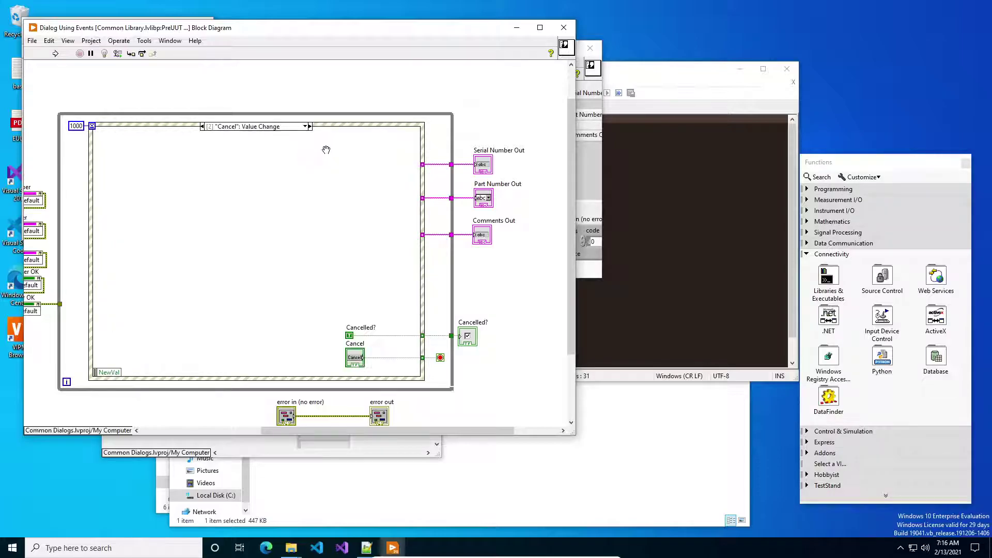
- Close all VI and library windows, then close the project choosing Save All
{"action": "left_click", "coordinate": [563, 28]}
{"action": "left_click", "coordinate": [596, 49]}
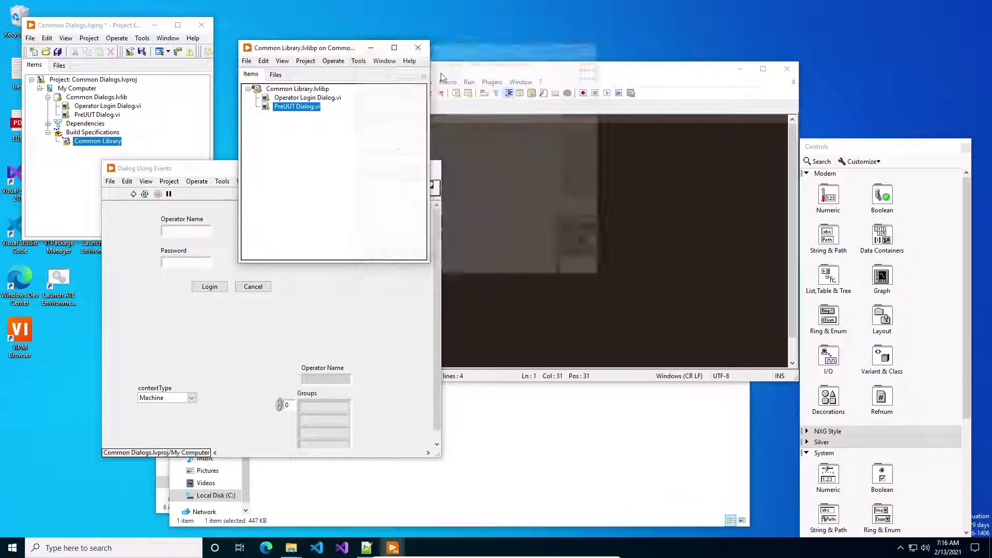
{"action": "left_click", "coordinate": [418, 48]}
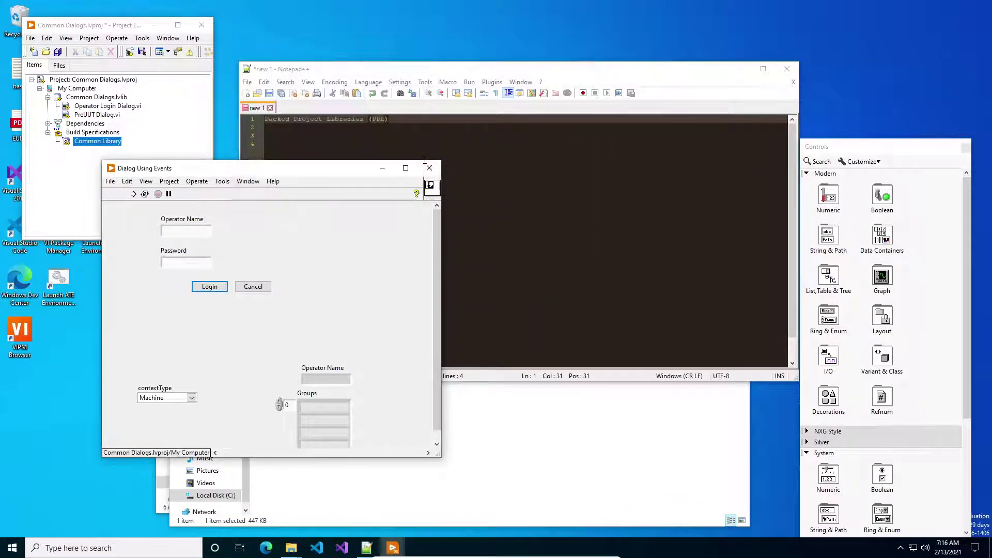
{"action": "left_click", "coordinate": [432, 169]}
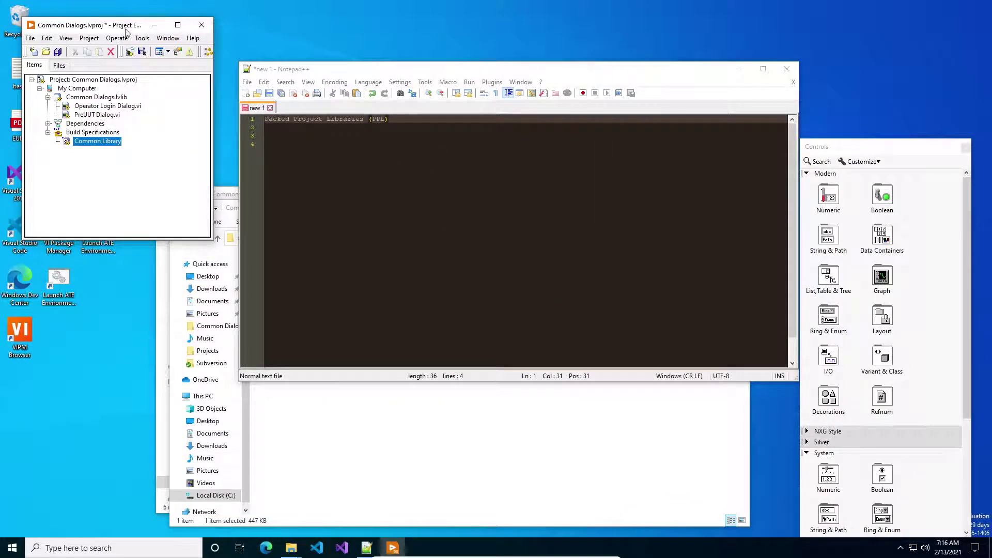
{"action": "left_click", "coordinate": [201, 25]}
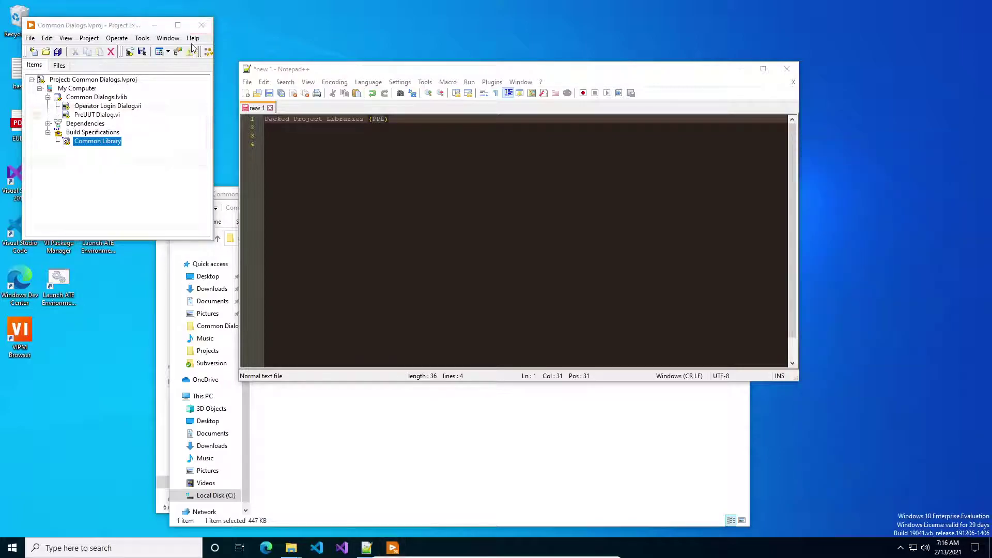
{"action": "left_click", "coordinate": [40, 97]}
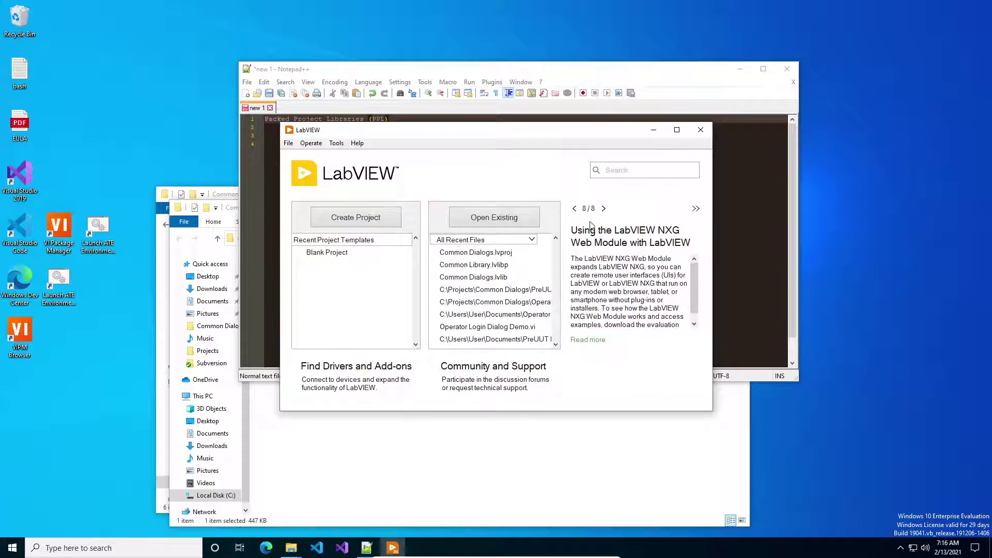
- Select Common Library.lvlibp in the build output folder
{"action": "left_click", "coordinate": [607, 429]}
{"action": "left_click", "coordinate": [607, 429]}
{"action": "left_click_drag", "start_coordinate": [308, 216], "coordinate": [336, 119]}
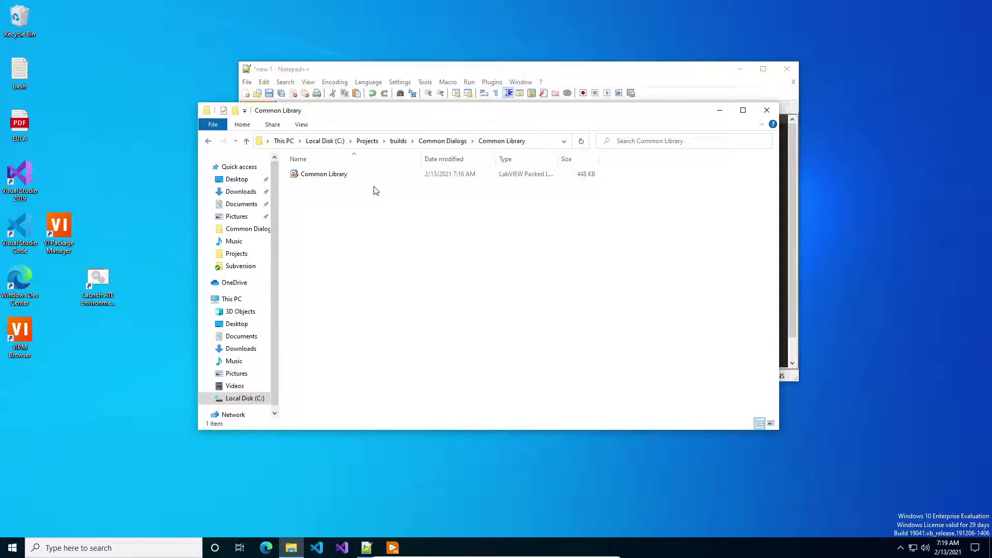
{"action": "left_click", "coordinate": [336, 179]}
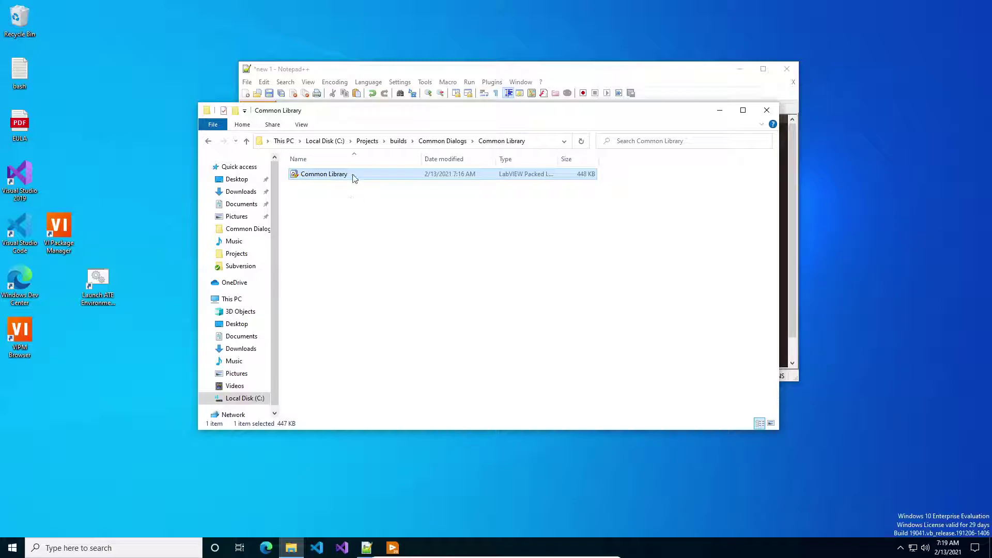
- Create a new folder named 'Common' in ATE 1 Environment\Public
{"action": "left_click", "coordinate": [371, 143]}
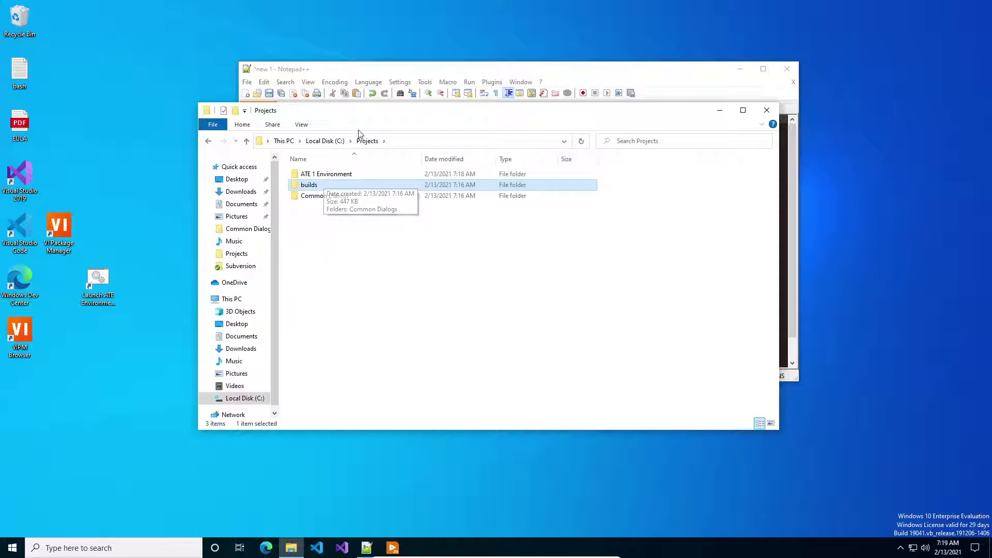
{"action": "double_click", "coordinate": [331, 174]}
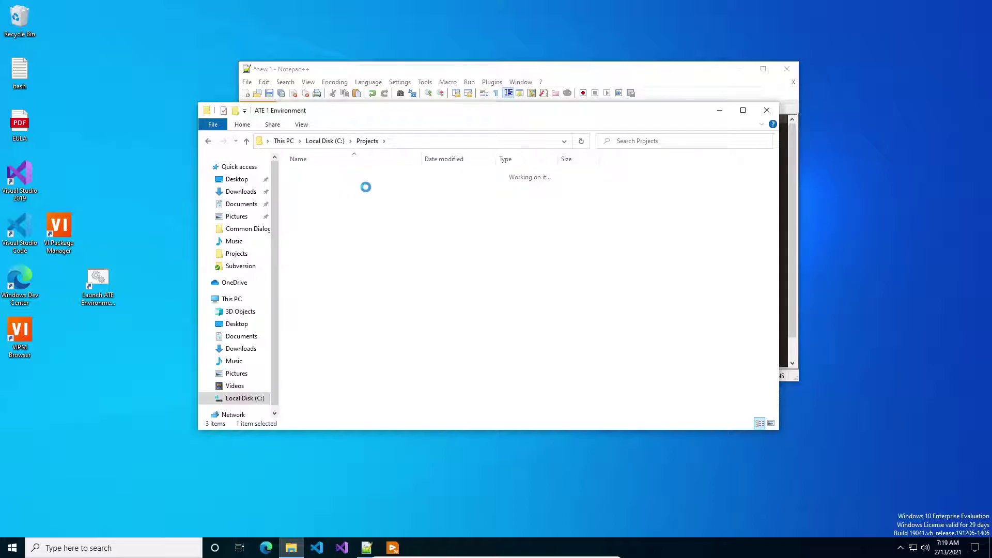
{"action": "double_click", "coordinate": [327, 196]}
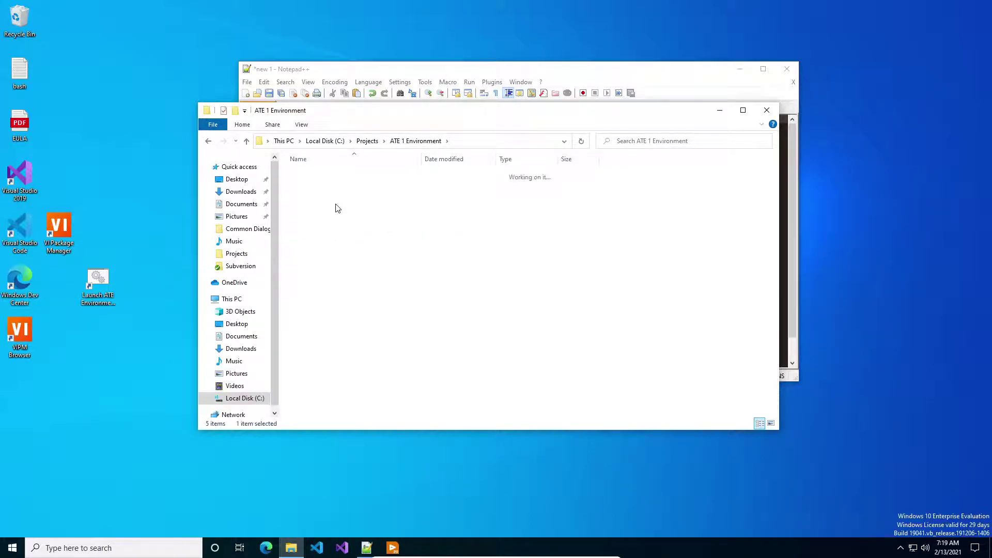
{"action": "right_click", "coordinate": [346, 232]}
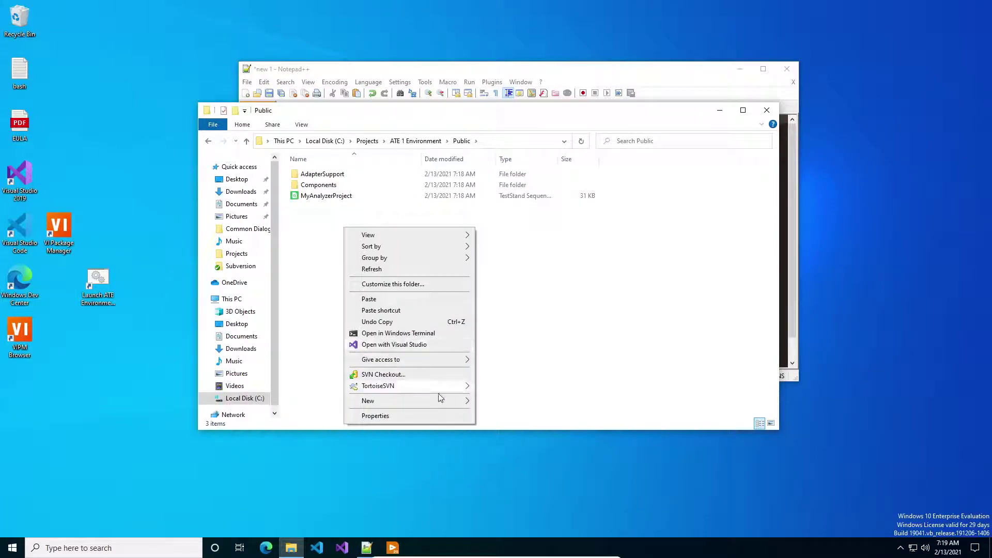
{"action": "mouse_move", "coordinate": [445, 401]}
{"action": "left_click", "coordinate": [509, 402]}
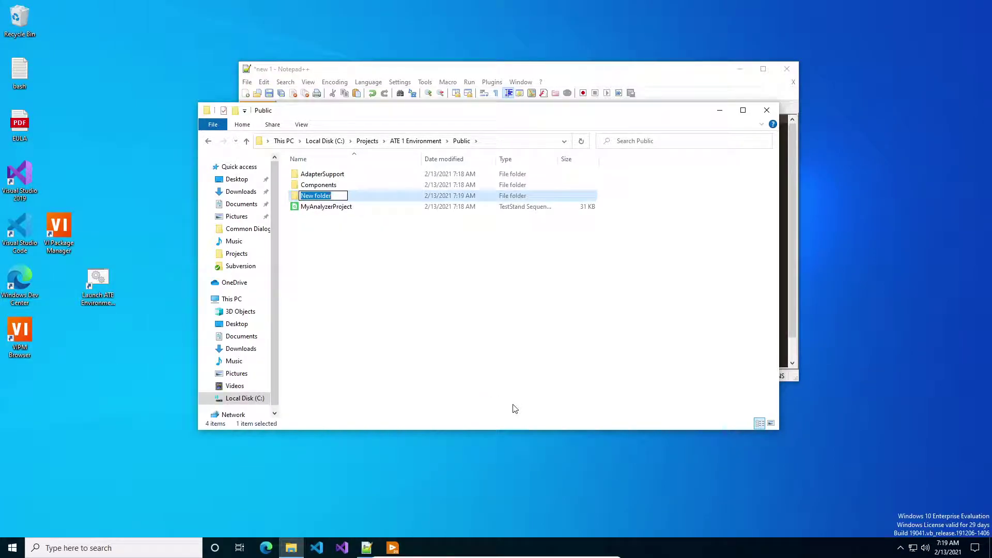
{"action": "type", "text": "Common"}
{"action": "key", "text": "Return"}
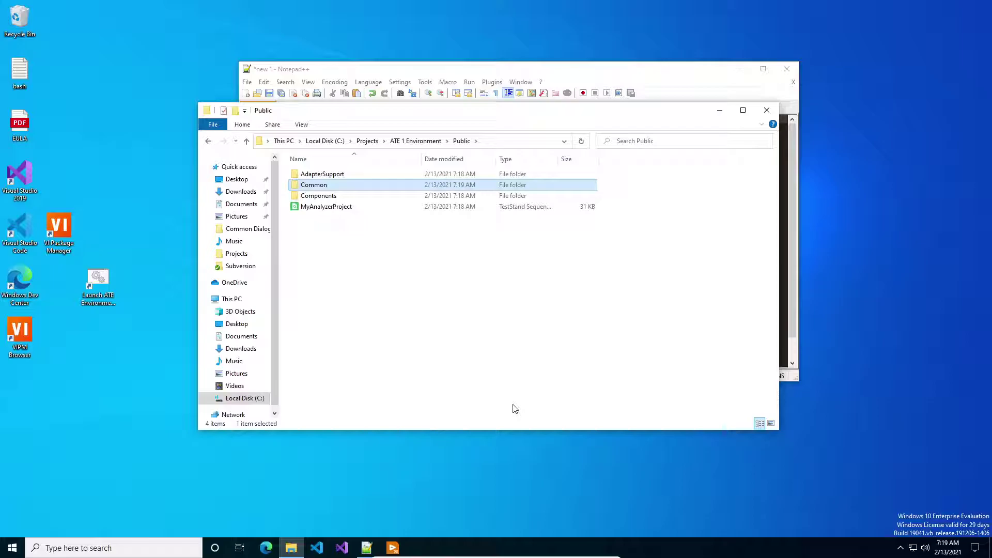
- Paste Common Library.lvlibp into the Common folder
{"action": "key", "text": "Return"}
{"action": "key", "text": "ctrl+v"}
{"action": "left_click", "coordinate": [370, 215]}
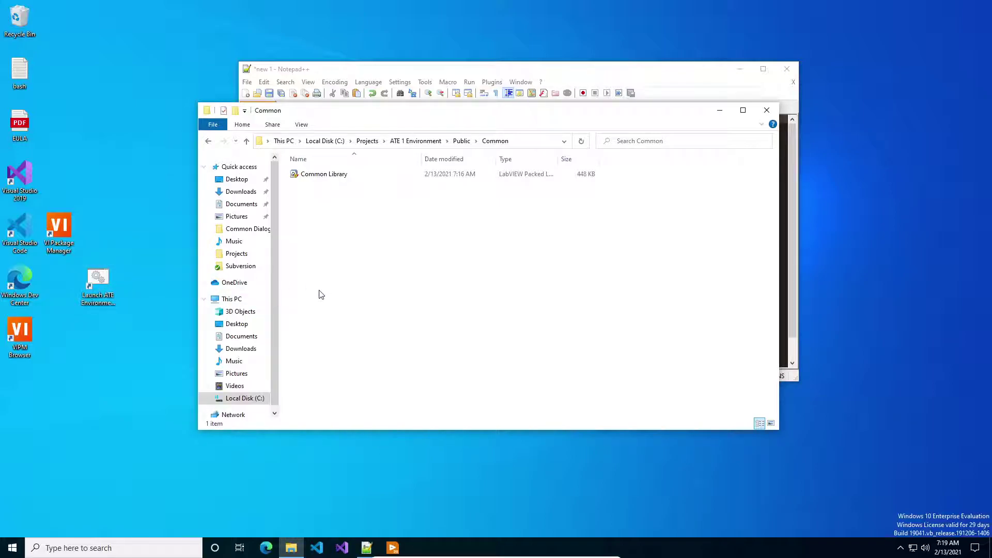
- Launch the ATE environment, log in as administrator, and insert an Action step into Setup
{"action": "double_click", "coordinate": [112, 289]}
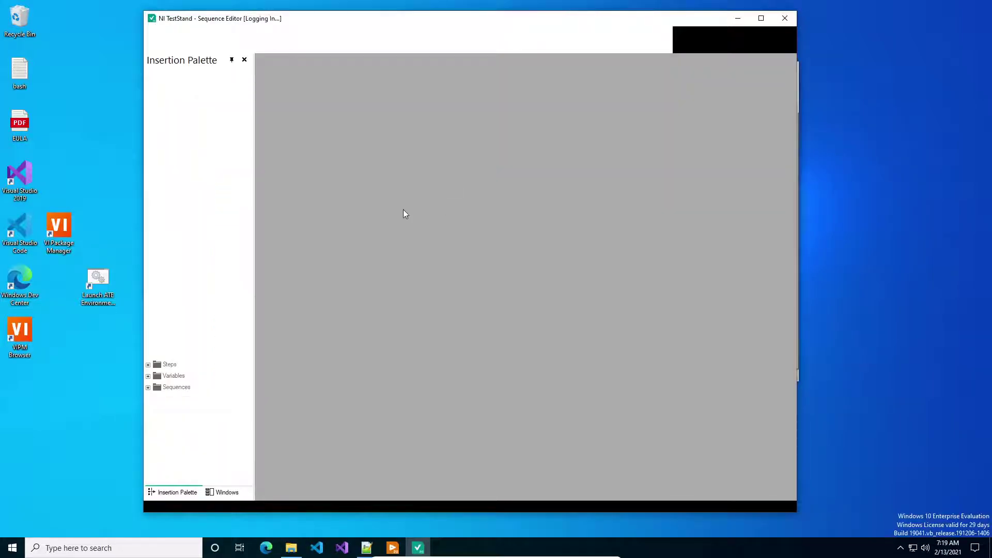
{"action": "key", "text": "Return"}
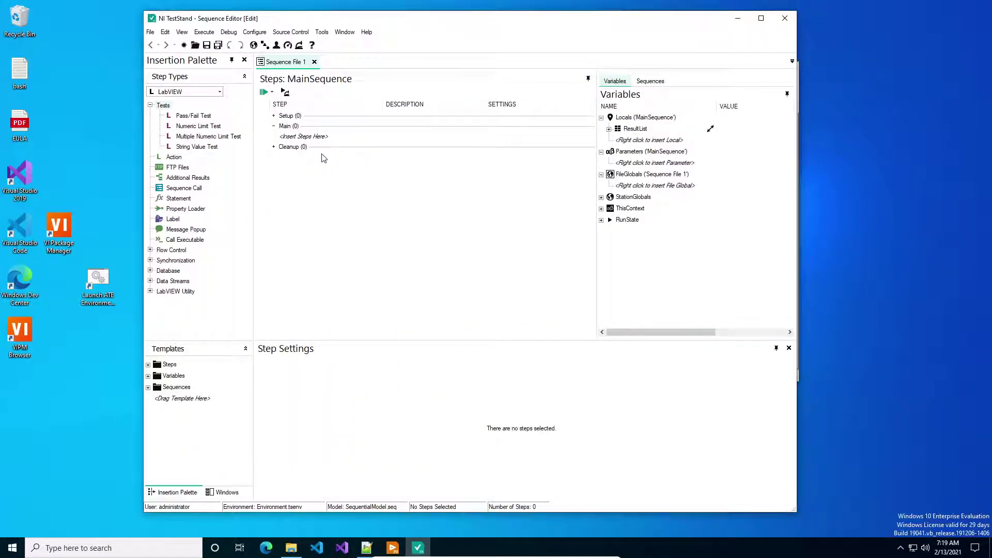
{"action": "left_click", "coordinate": [273, 116]}
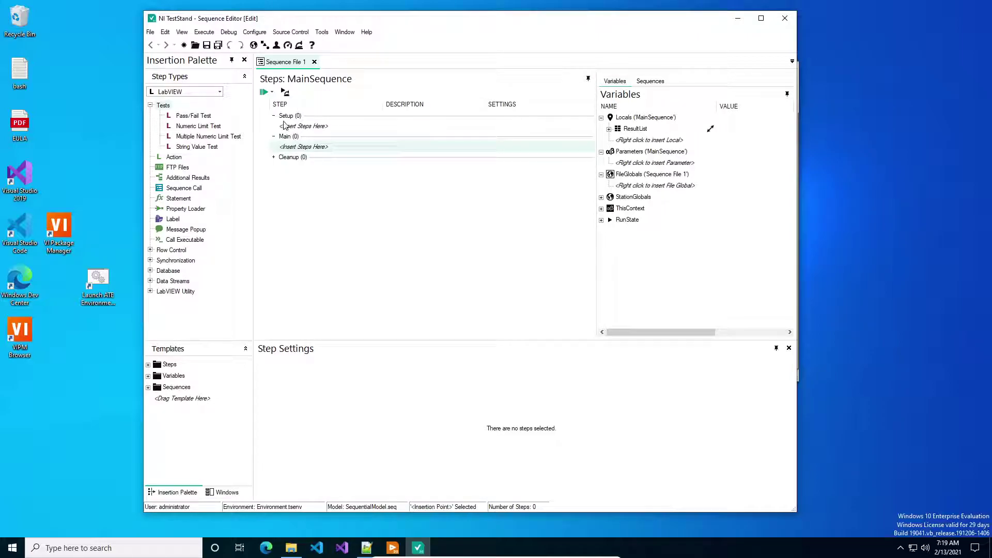
{"action": "left_click", "coordinate": [288, 126]}
{"action": "right_click", "coordinate": [289, 127]}
{"action": "mouse_move", "coordinate": [342, 132]}
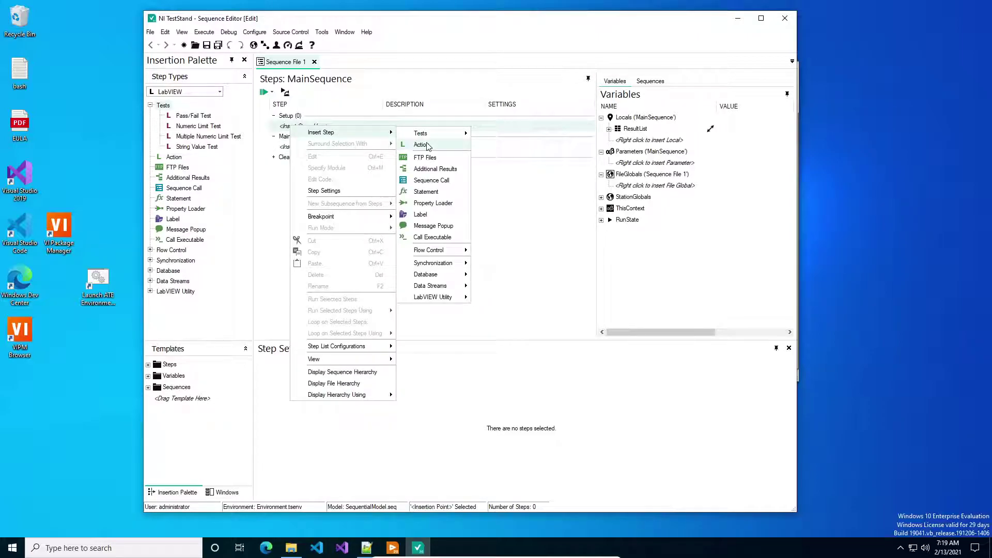
{"action": "left_click", "coordinate": [422, 145]}
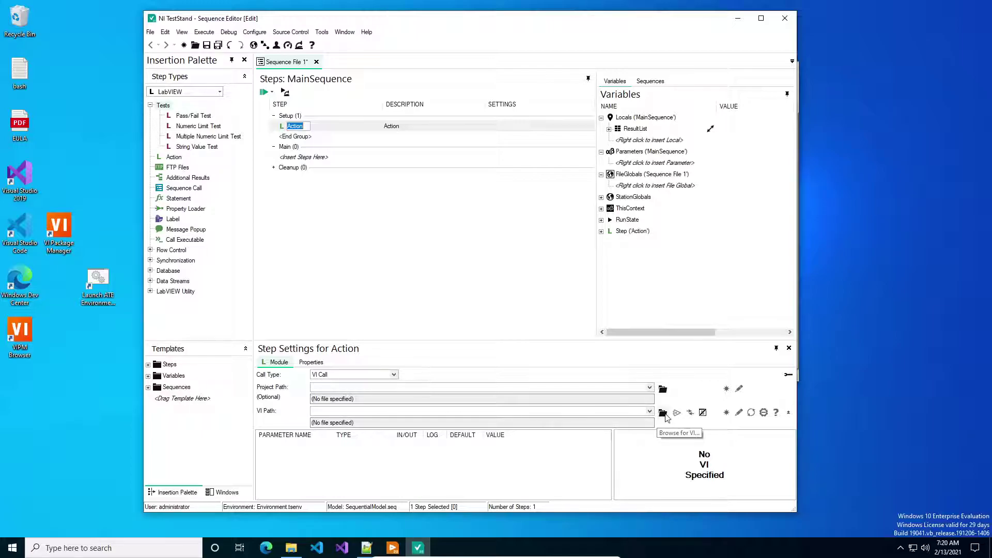
- Name the step Action and open Common Library.lvlibp from C:\Projects\ATE 1 Environment\Public\Common
{"action": "key", "text": "Return"}
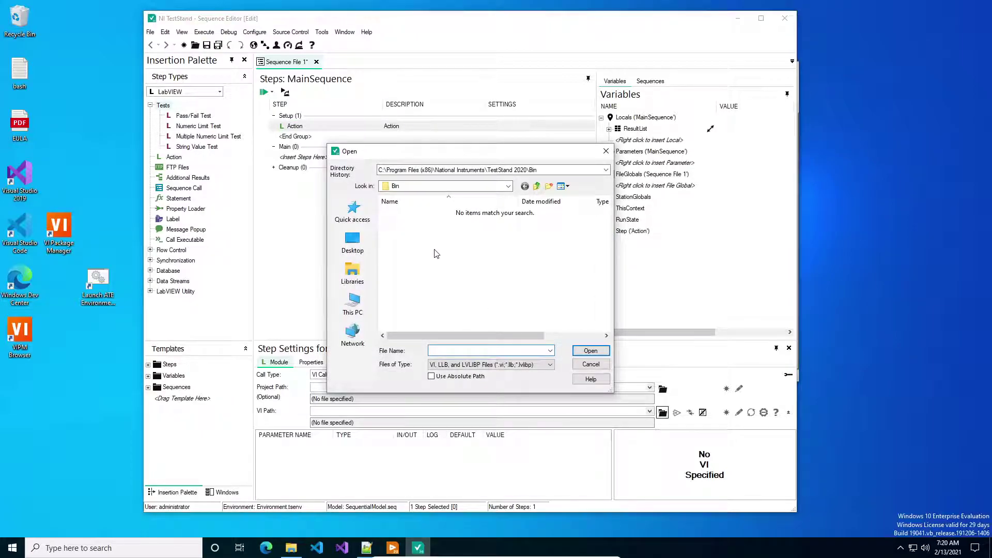
{"action": "left_click", "coordinate": [488, 186]}
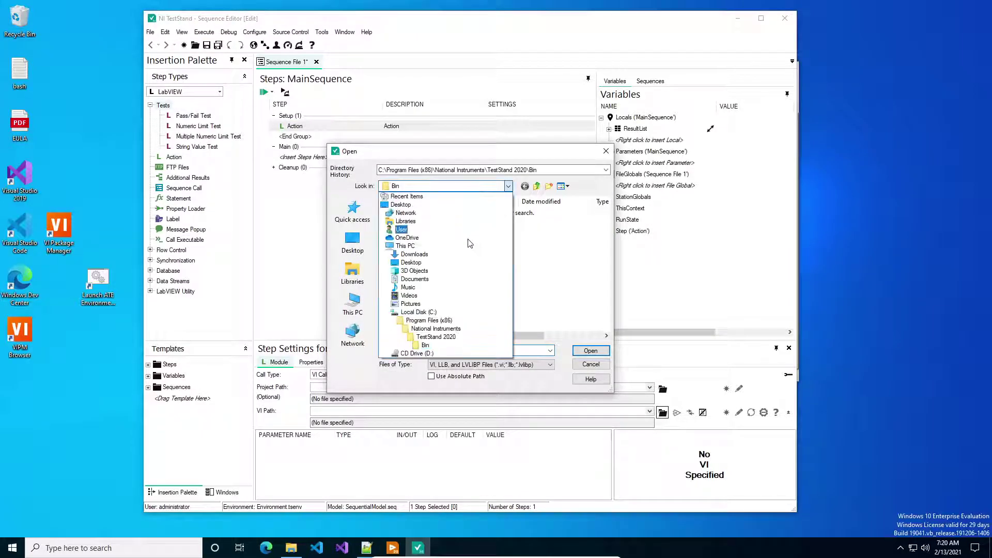
{"action": "left_click", "coordinate": [425, 313]}
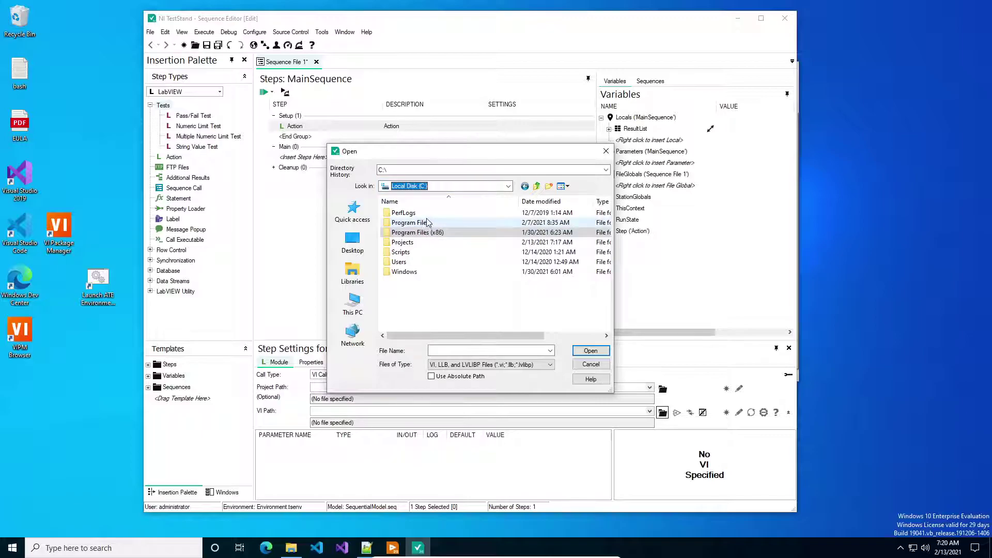
{"action": "double_click", "coordinate": [403, 242]}
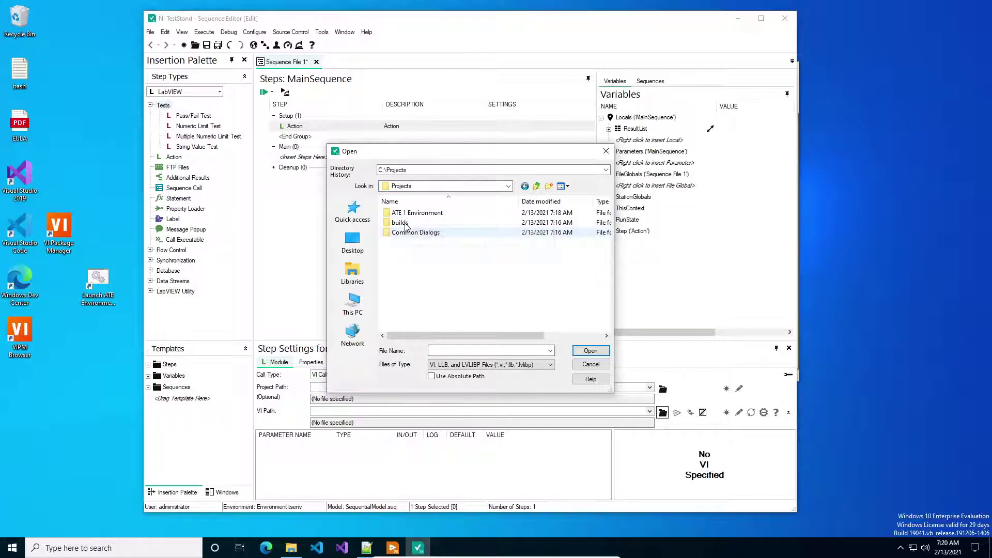
{"action": "double_click", "coordinate": [406, 214]}
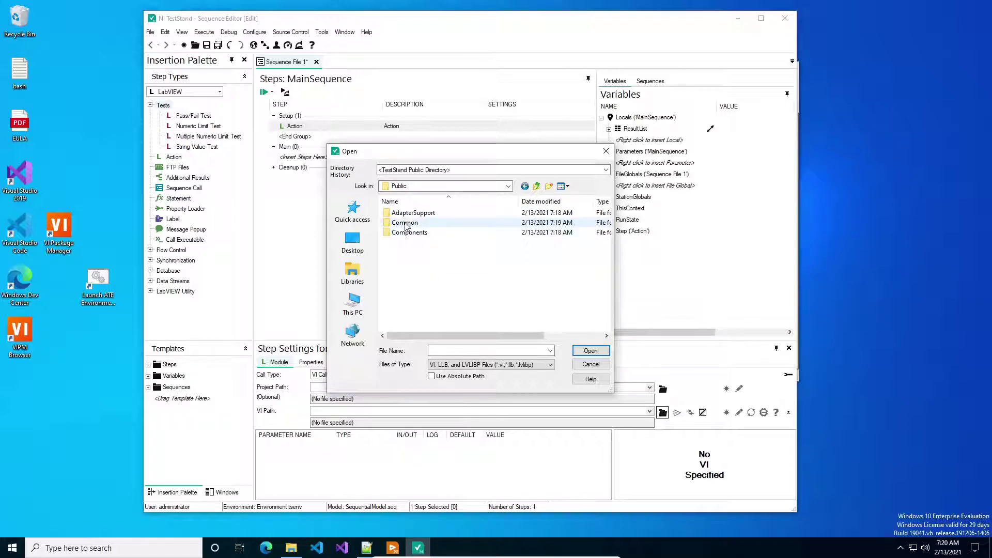
{"action": "double_click", "coordinate": [407, 223]}
{"action": "double_click", "coordinate": [421, 214]}
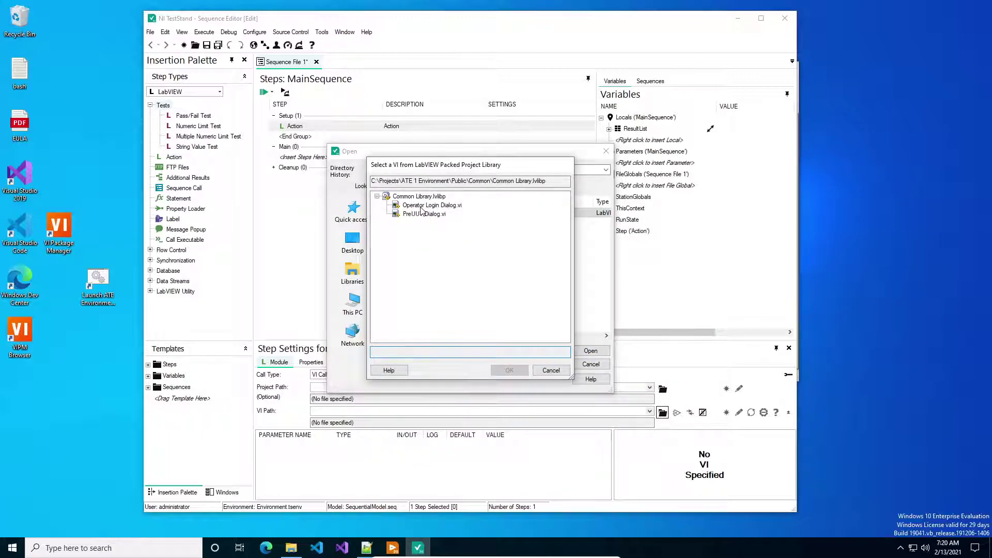
- Select PreUUT Dialog.vi with a relative library path and enlarge the settings to show its parameters
{"action": "left_click", "coordinate": [421, 214]}
{"action": "left_click", "coordinate": [507, 369]}
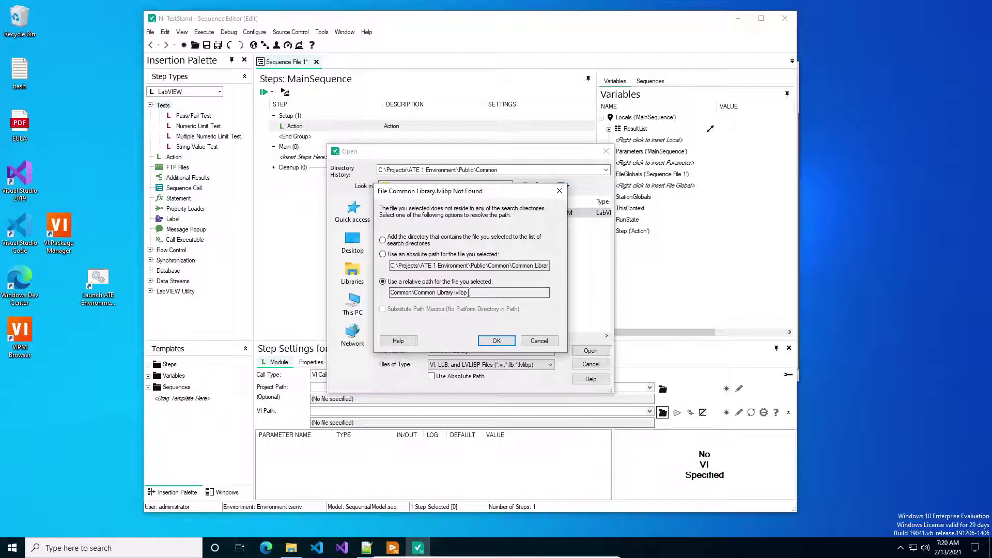
{"action": "left_click", "coordinate": [495, 341]}
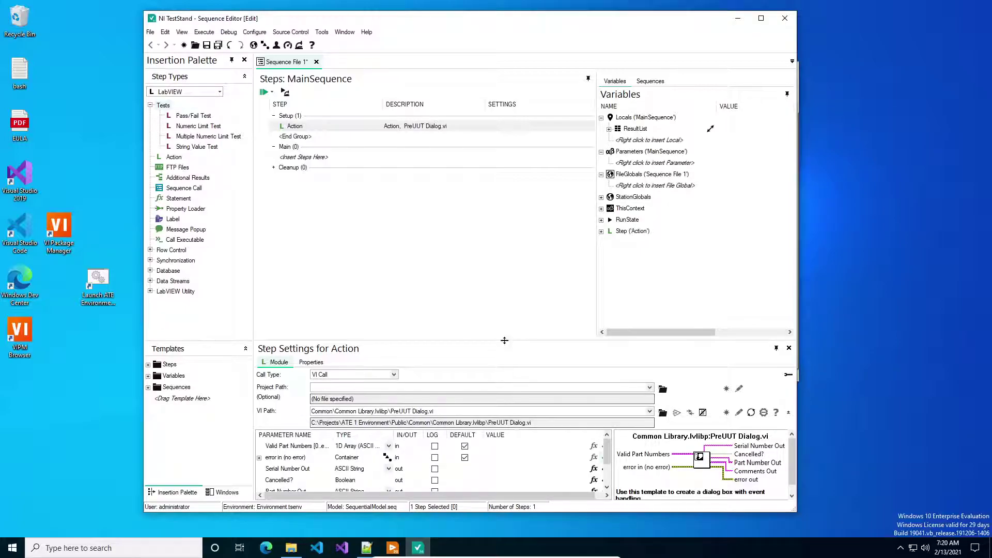
{"action": "left_click_drag", "start_coordinate": [502, 340], "coordinate": [503, 298]}
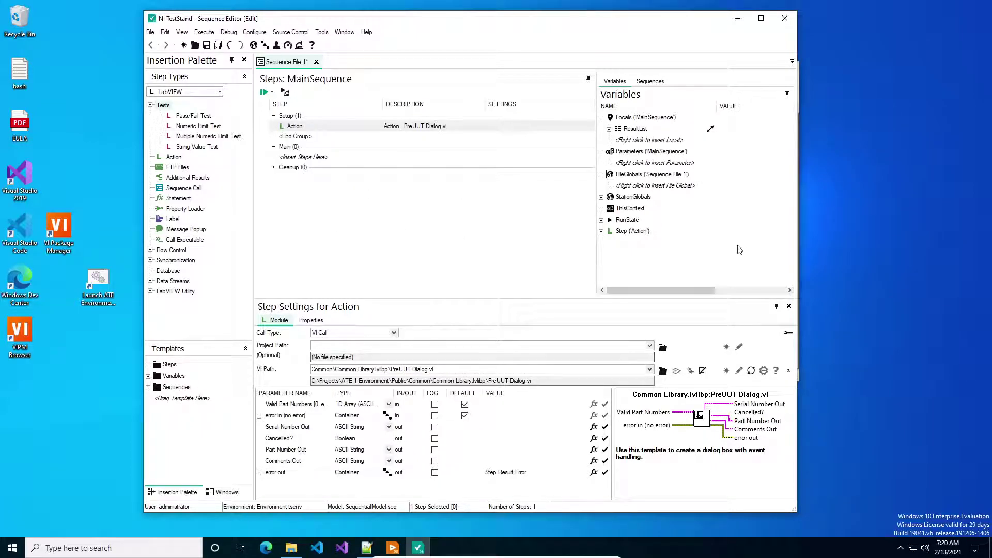
- Show the file's sequences, review the Sequence File Callbacks list, and cancel without adding any
{"action": "left_click", "coordinate": [634, 257]}
{"action": "left_click", "coordinate": [650, 81]}
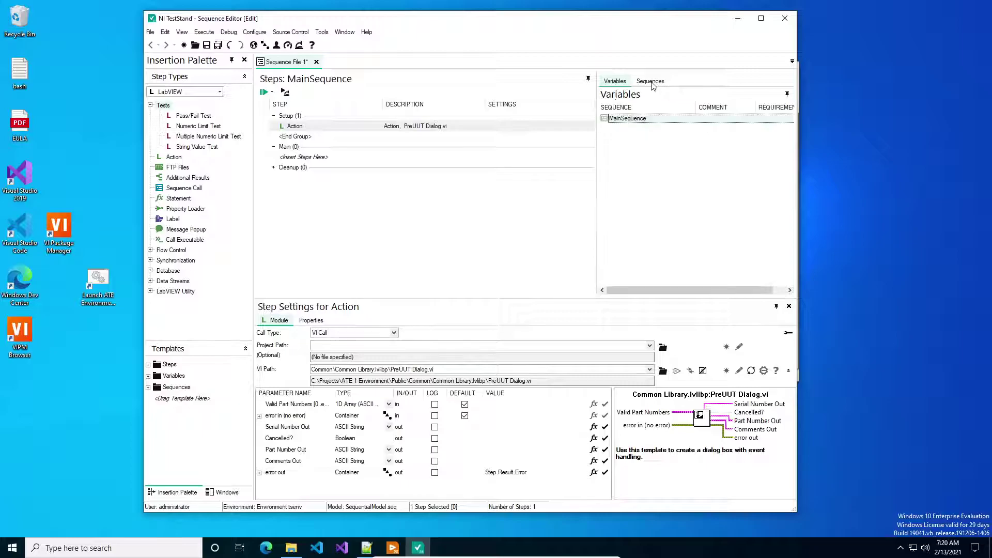
{"action": "right_click", "coordinate": [639, 131]}
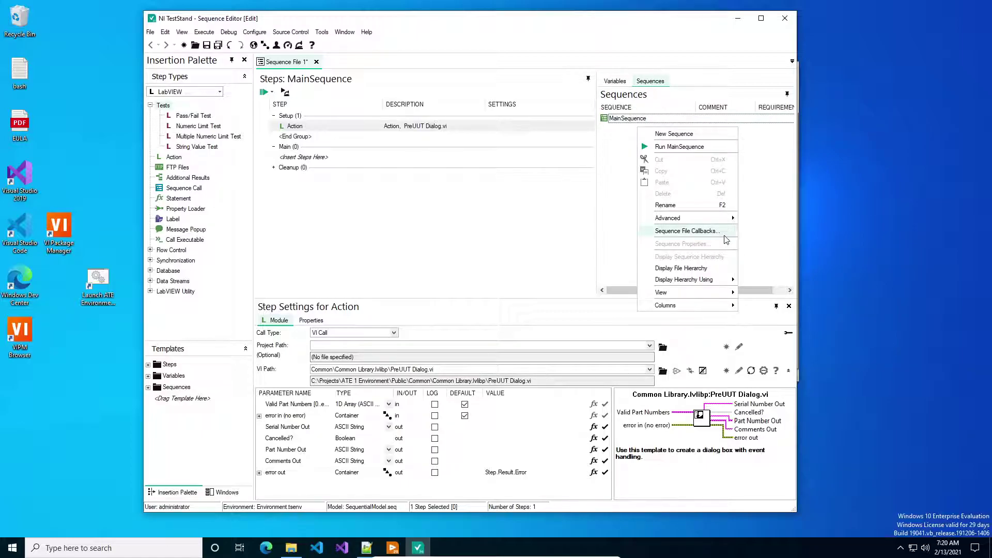
{"action": "left_click", "coordinate": [717, 232]}
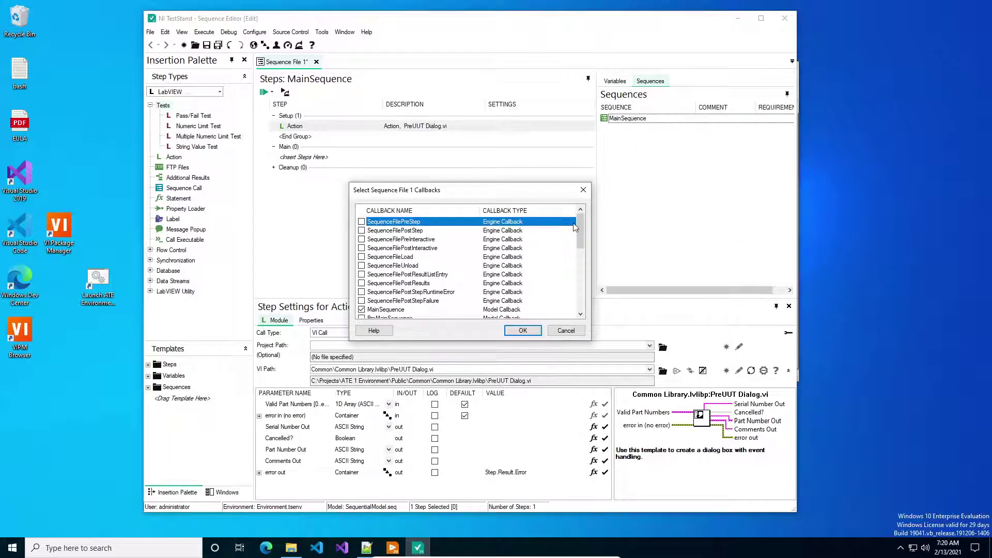
{"action": "scroll", "coordinate": [442, 257], "scroll_direction": "down", "scroll_amount": 3}
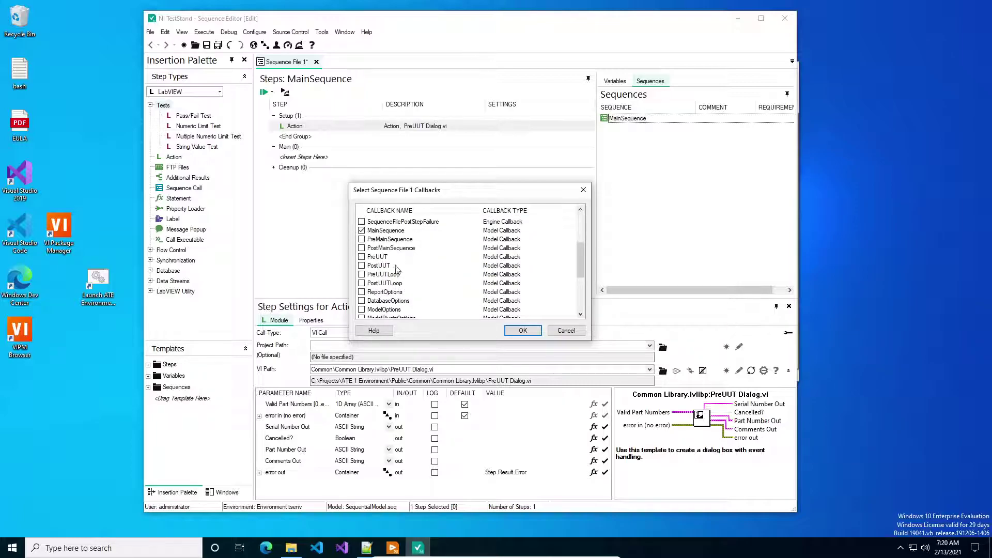
{"action": "scroll", "coordinate": [378, 261], "scroll_direction": "down", "scroll_amount": 3}
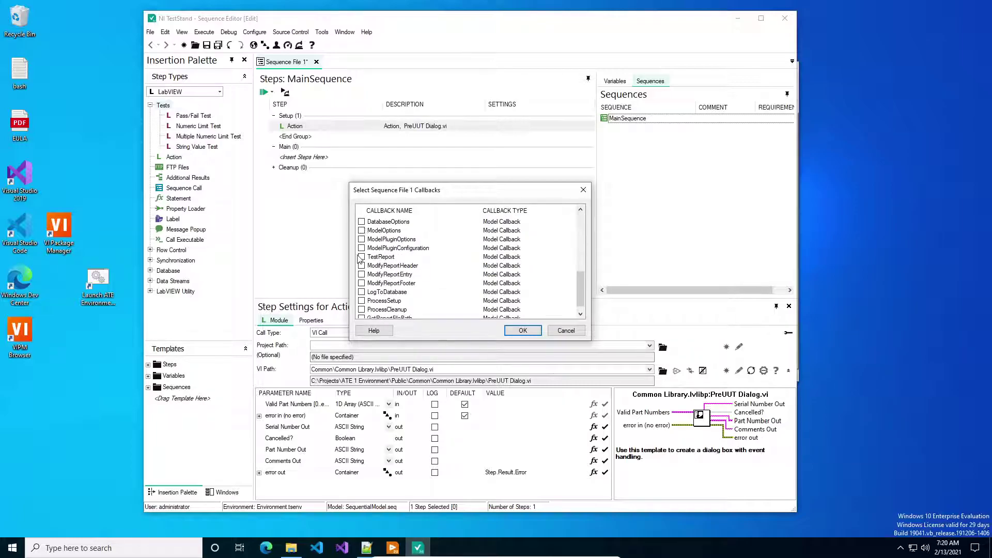
{"action": "scroll", "coordinate": [393, 268], "scroll_direction": "up", "scroll_amount": 3}
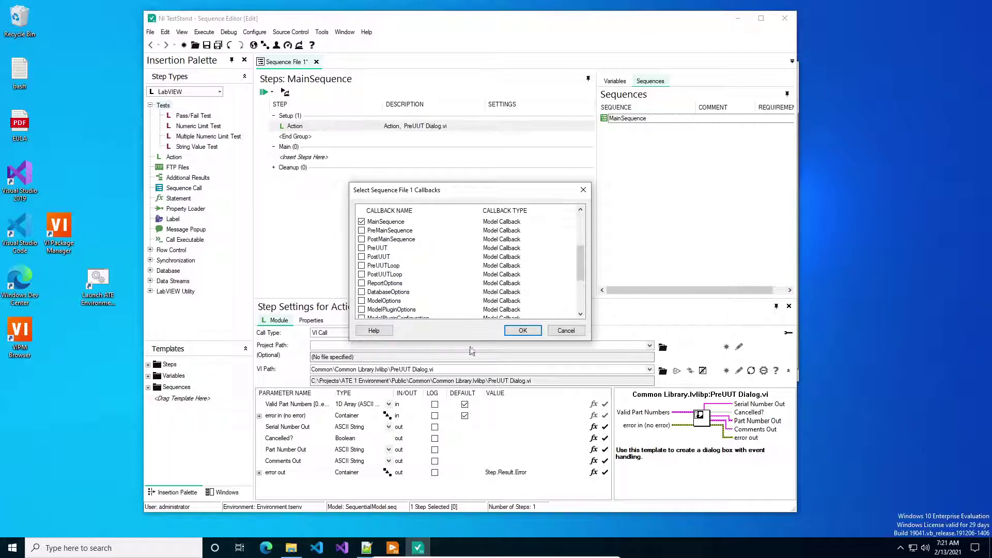
{"action": "left_click", "coordinate": [563, 332]}
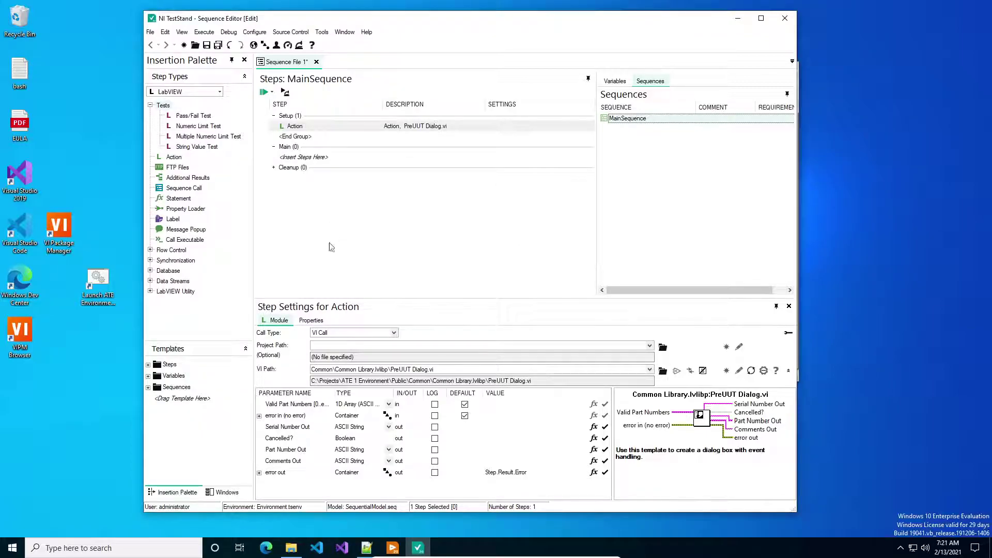